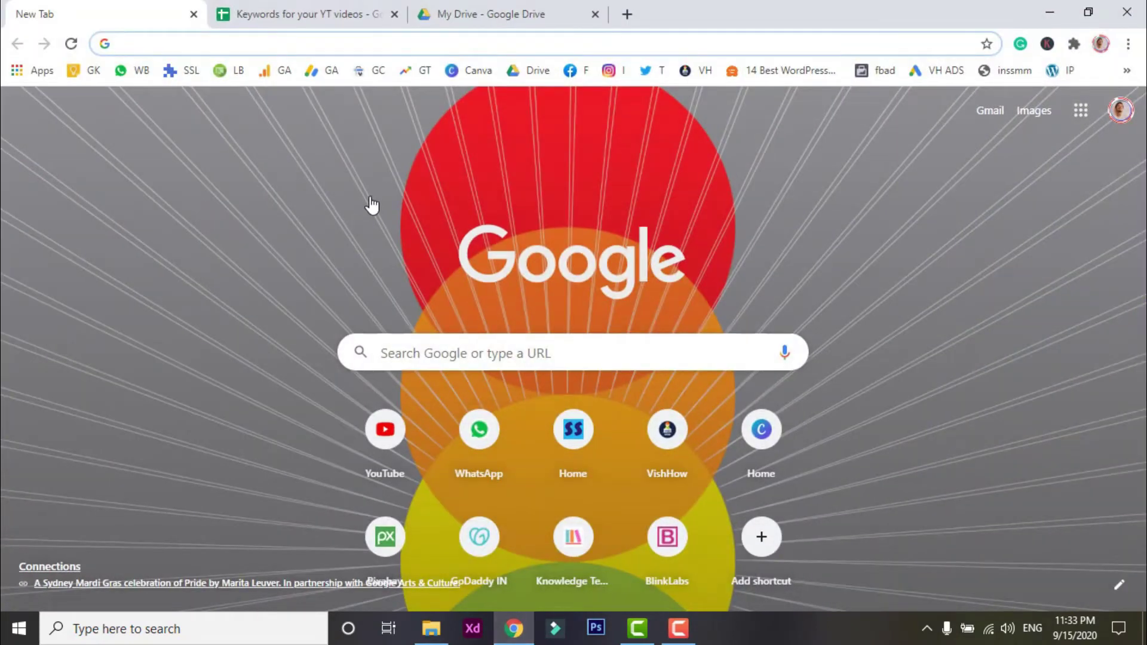
Step: Find the Google Ads Keyword Planner website and sign in to the ads account
text(googlel)
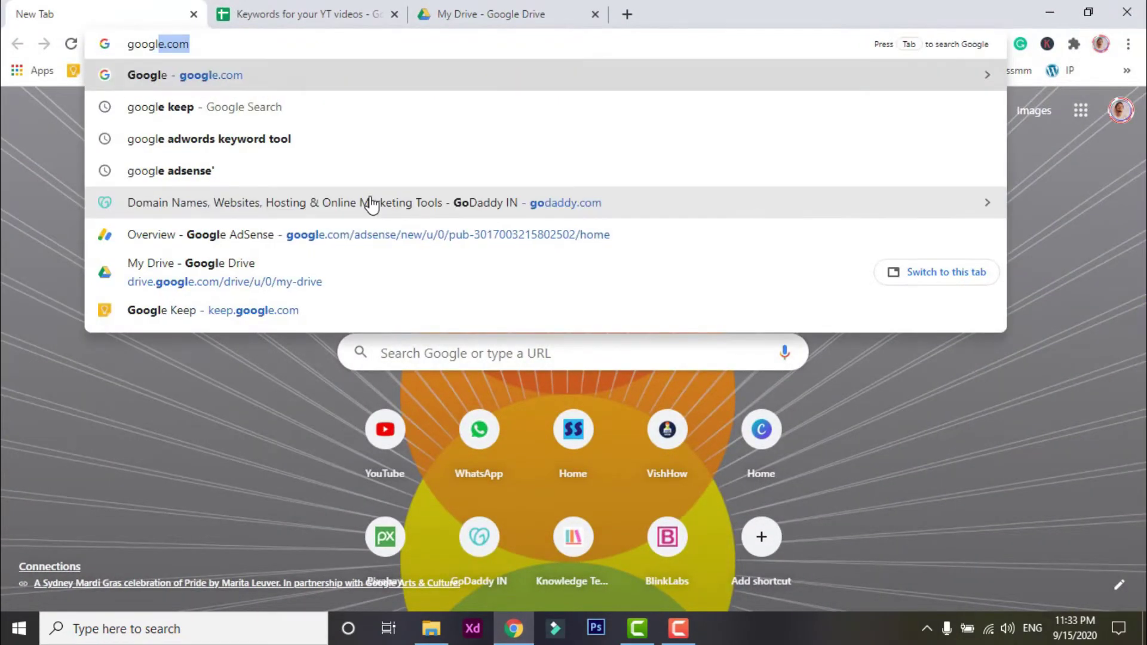
key(BackSpace)
text(go)
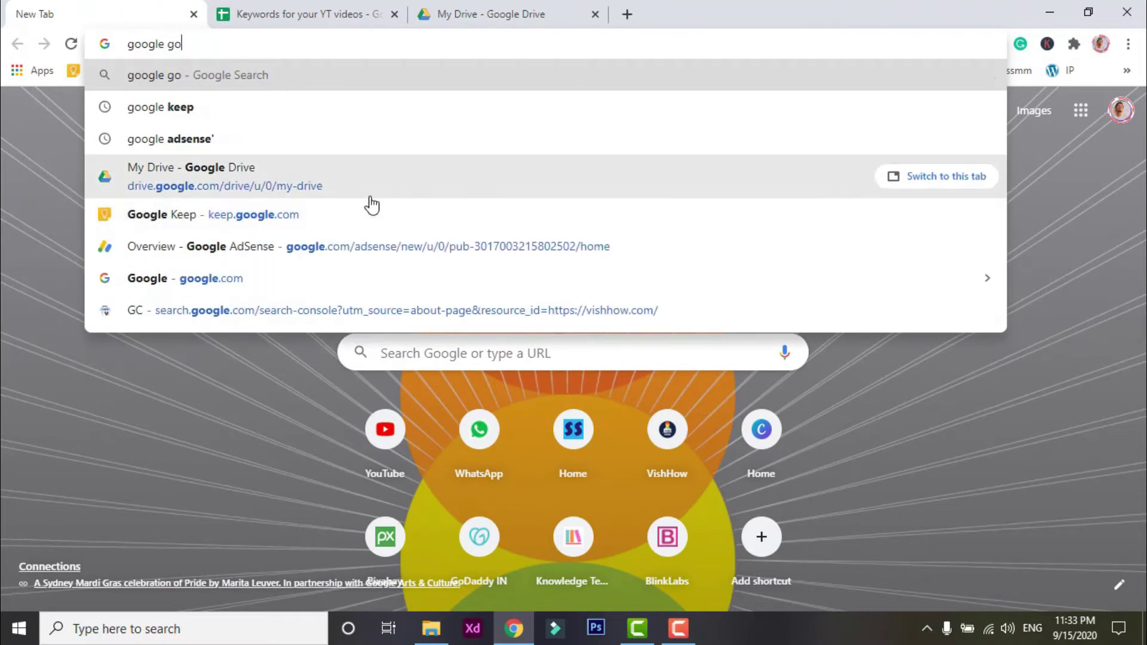
key(BackSpace)
key(BackSpace)
key(BackSpace)
text(ad)
key(BackSpace)
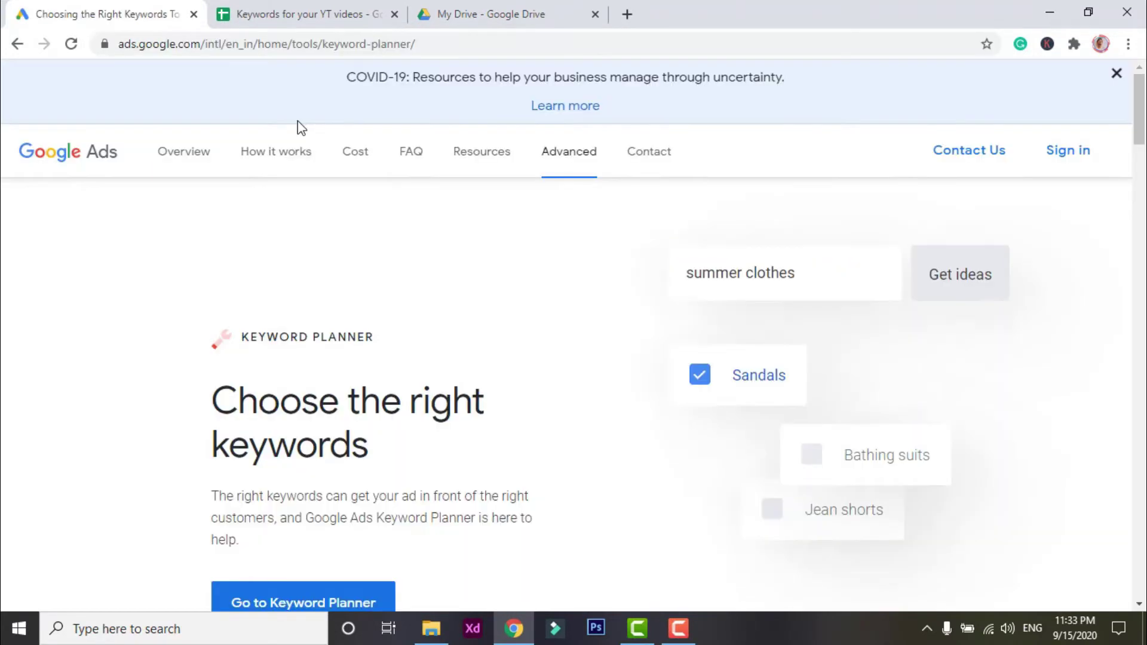
click(1070, 171)
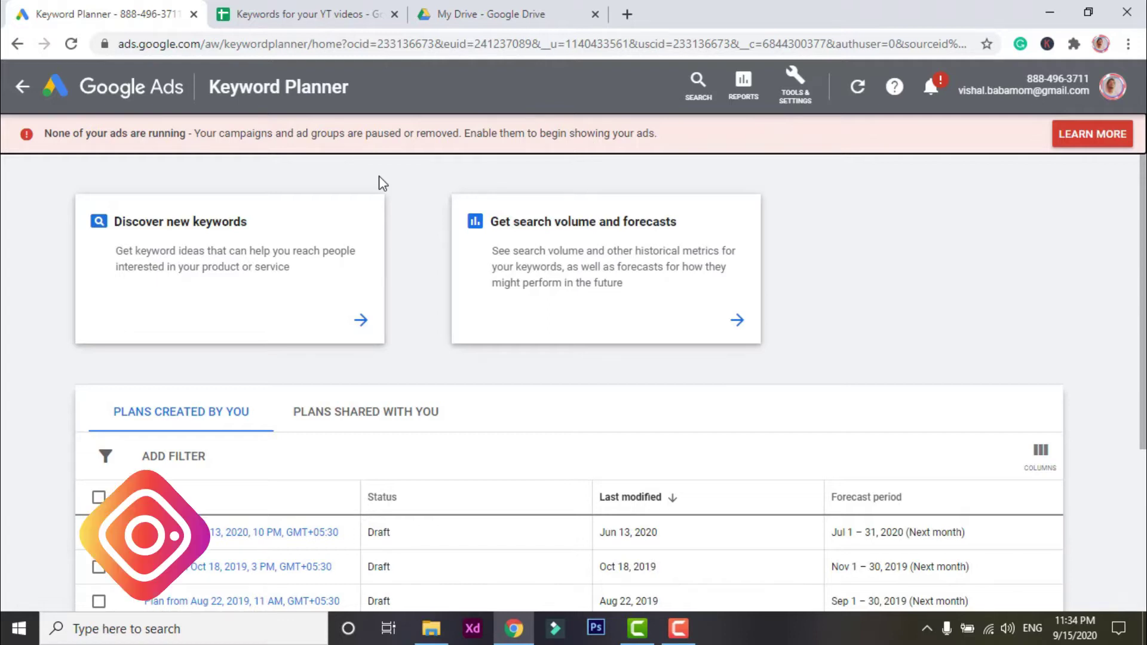
Step: Discover new keyword ideas for "how to make logo"
click(251, 242)
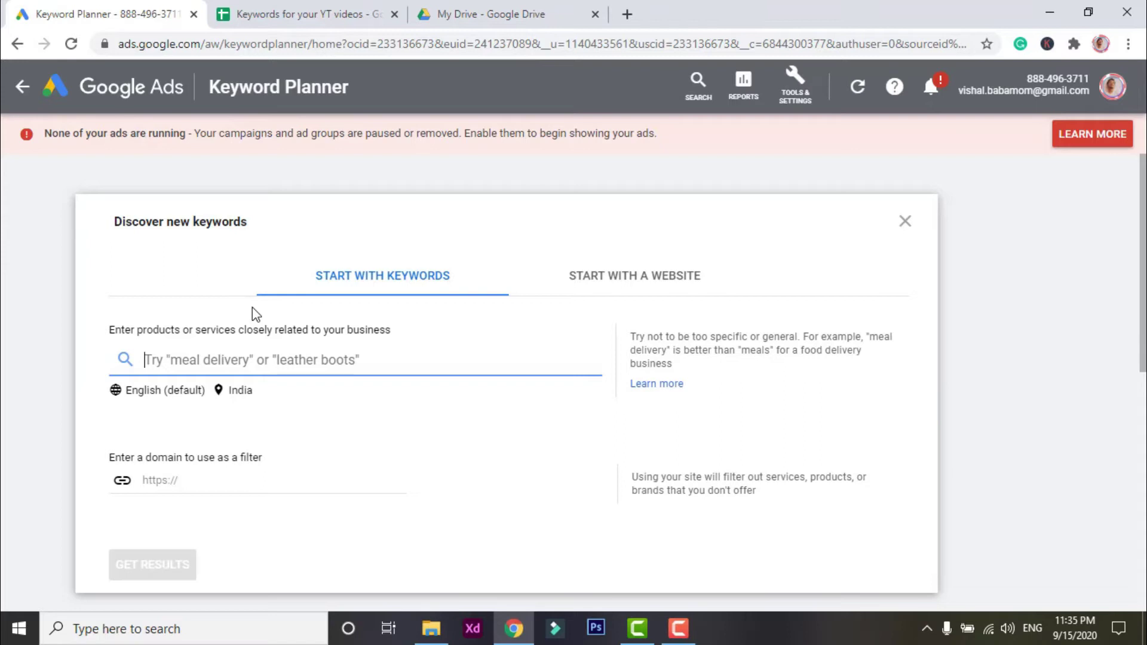
text(how to make logo)
key(Return)
key(Return)
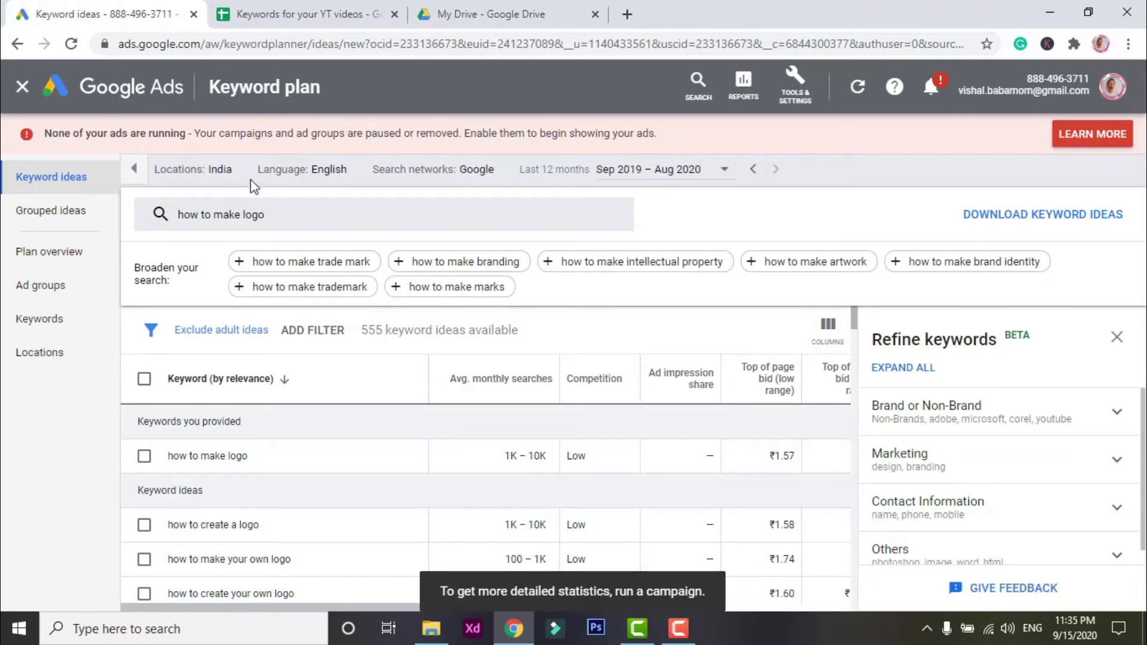
Step: Set the search networks to Google and search partners and the date range to Last month
click(461, 186)
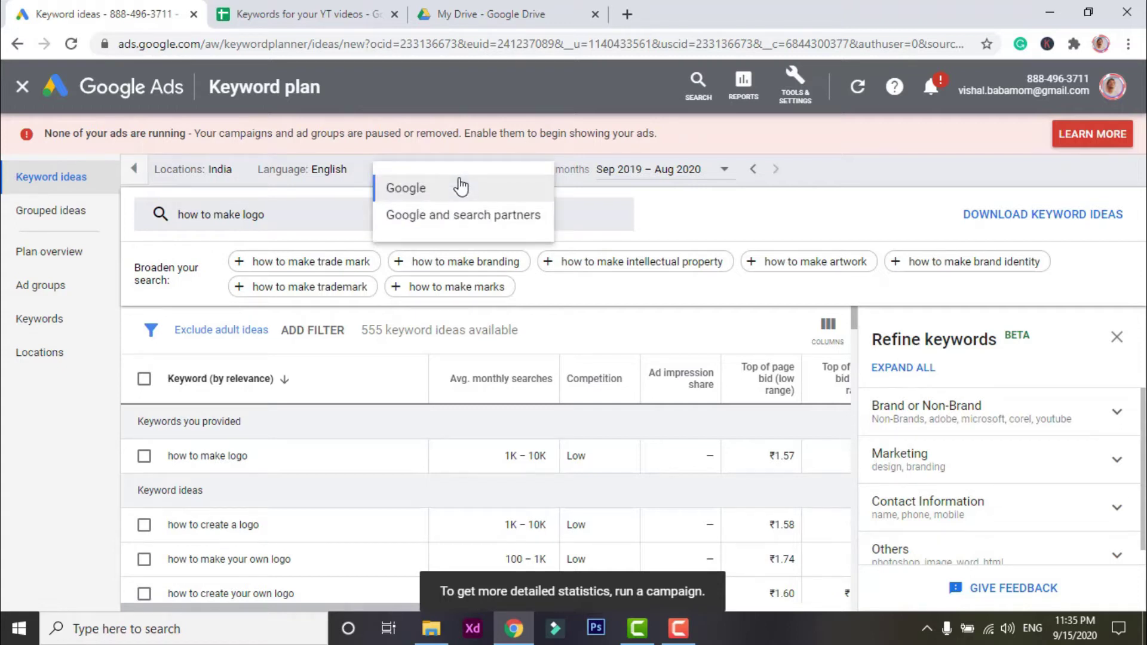
click(462, 216)
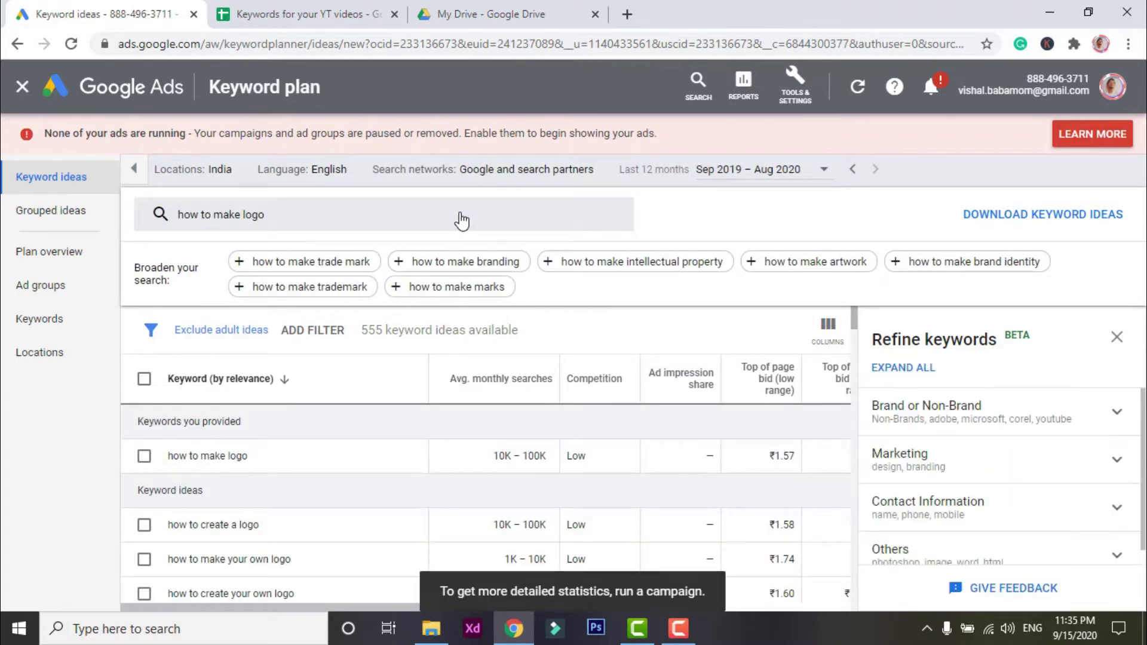
click(721, 173)
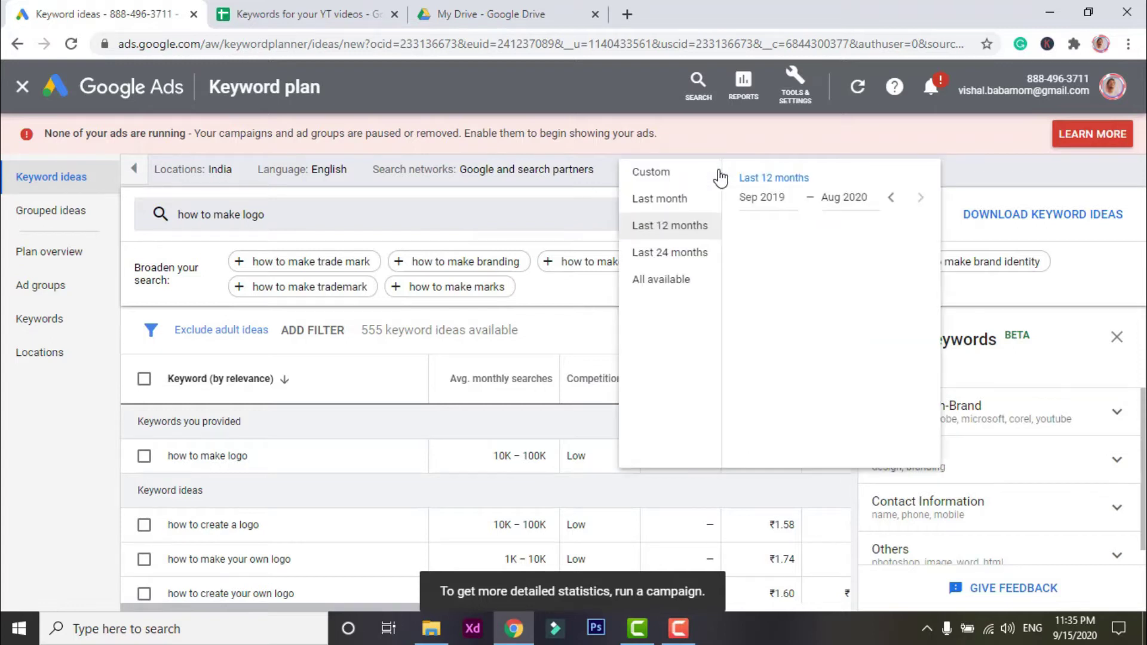
click(663, 199)
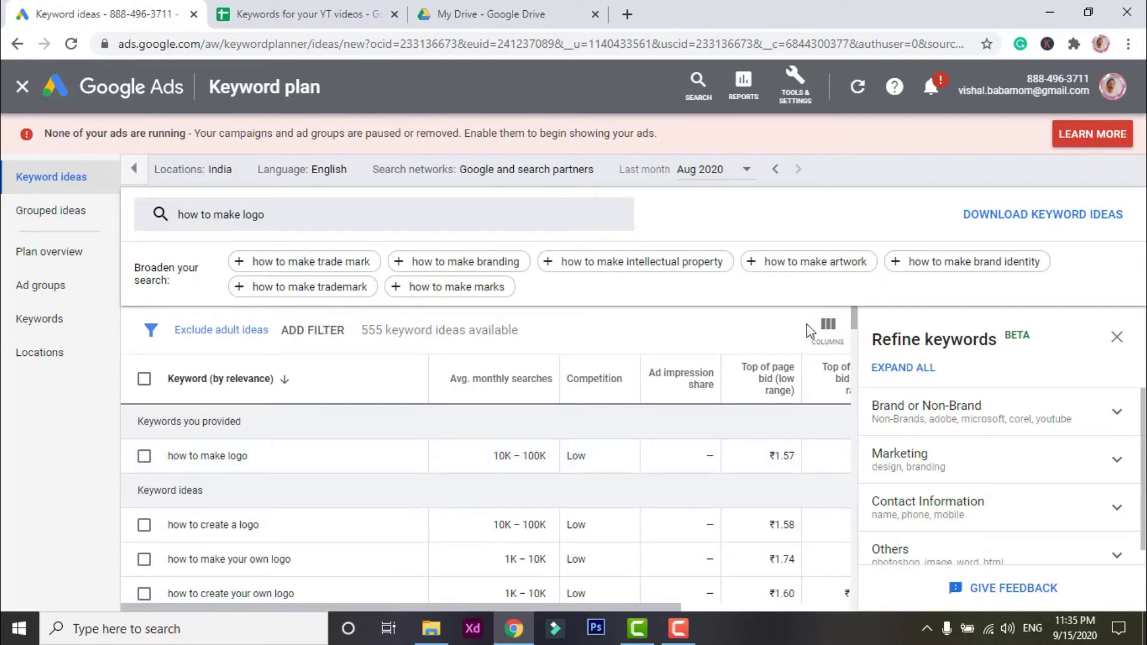
Step: Close the Refine keywords pane and examine the average monthly searches and competition for "how to make logo"
click(1117, 339)
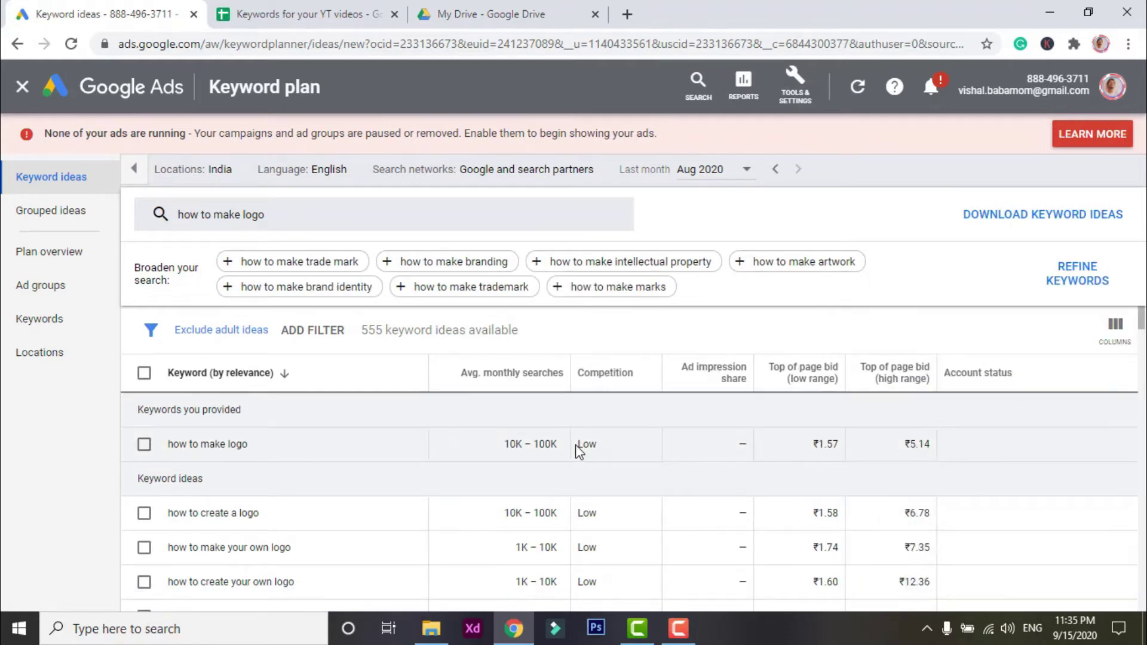
triple_click(238, 445)
drag(504, 444, 560, 453)
double_click(586, 444)
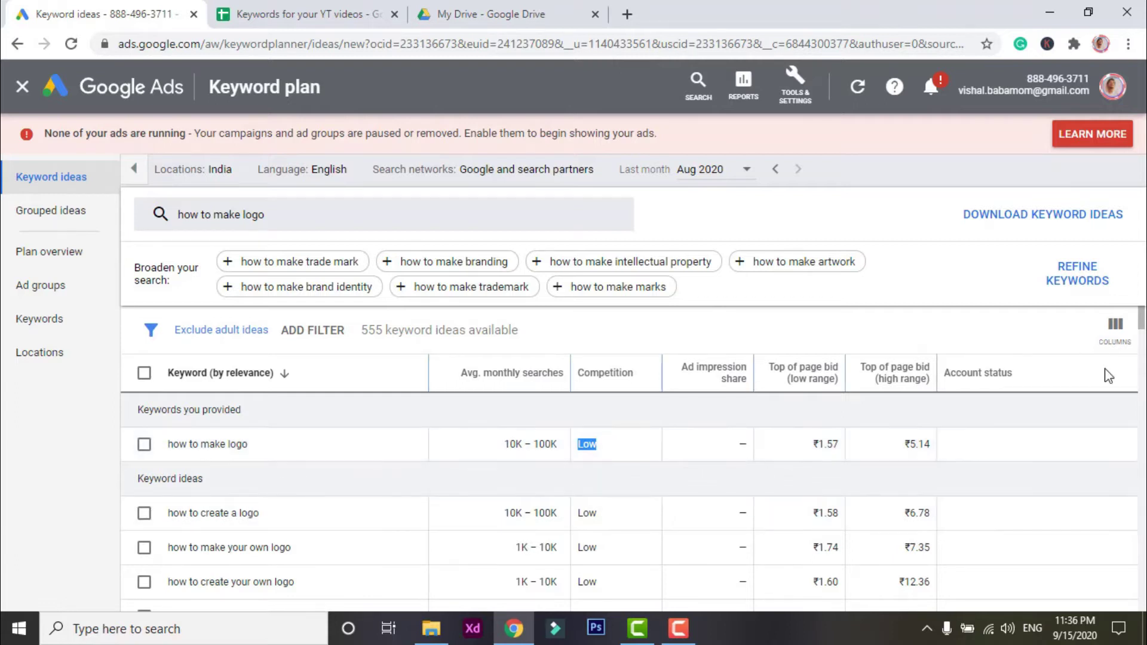
drag(169, 444, 257, 443)
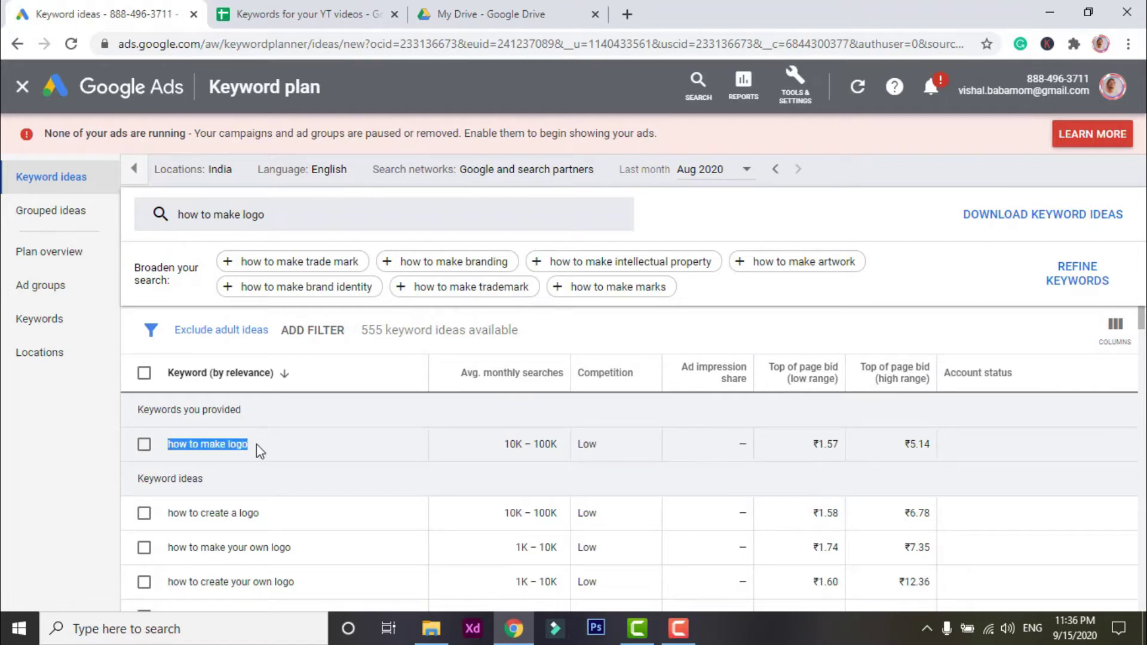
drag(504, 444, 560, 450)
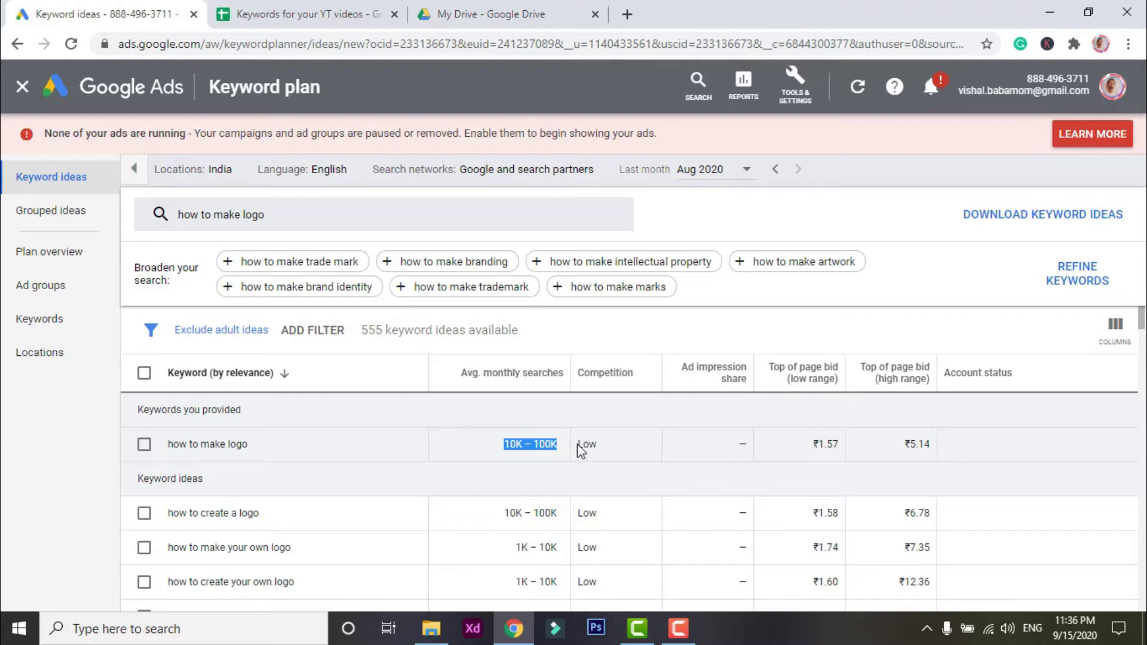
double_click(586, 444)
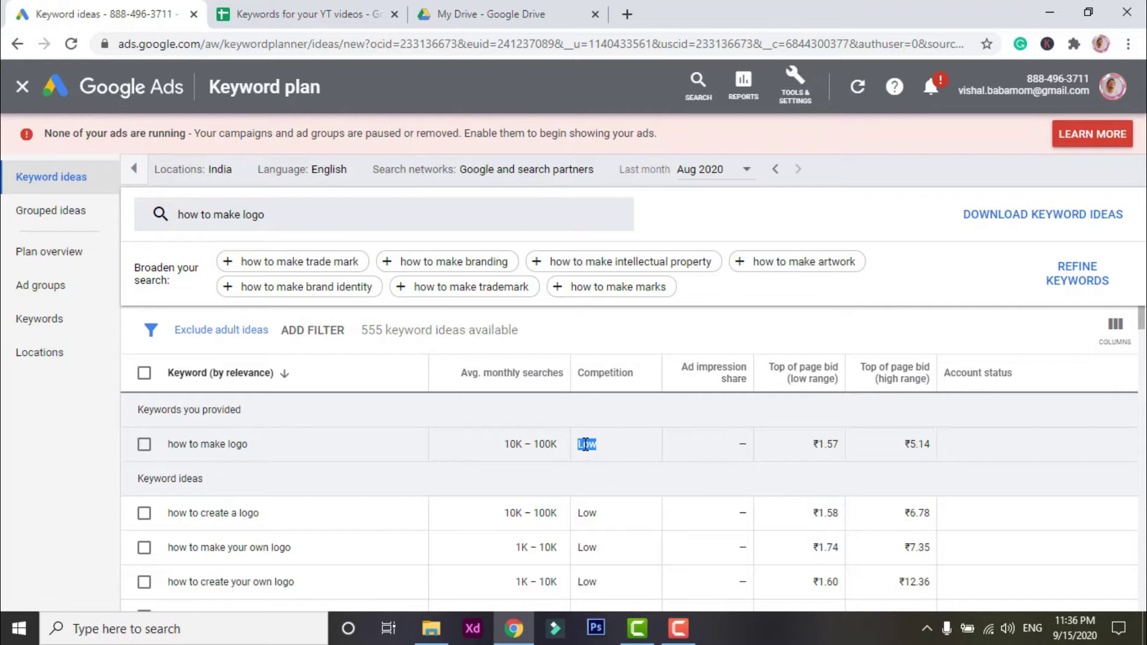
click(522, 445)
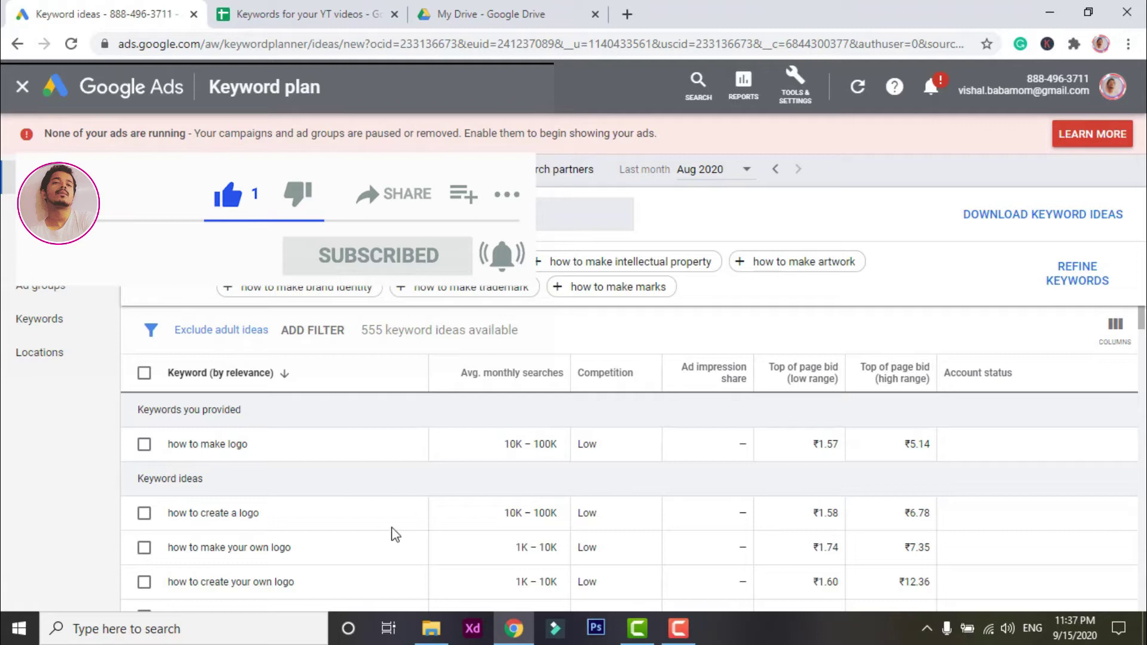
Step: Review the related keyword ideas and copy "how to make your own logo" into cell A1 of the Keywords for your YT videos spreadsheet
scroll(1144, 326, down, 1)
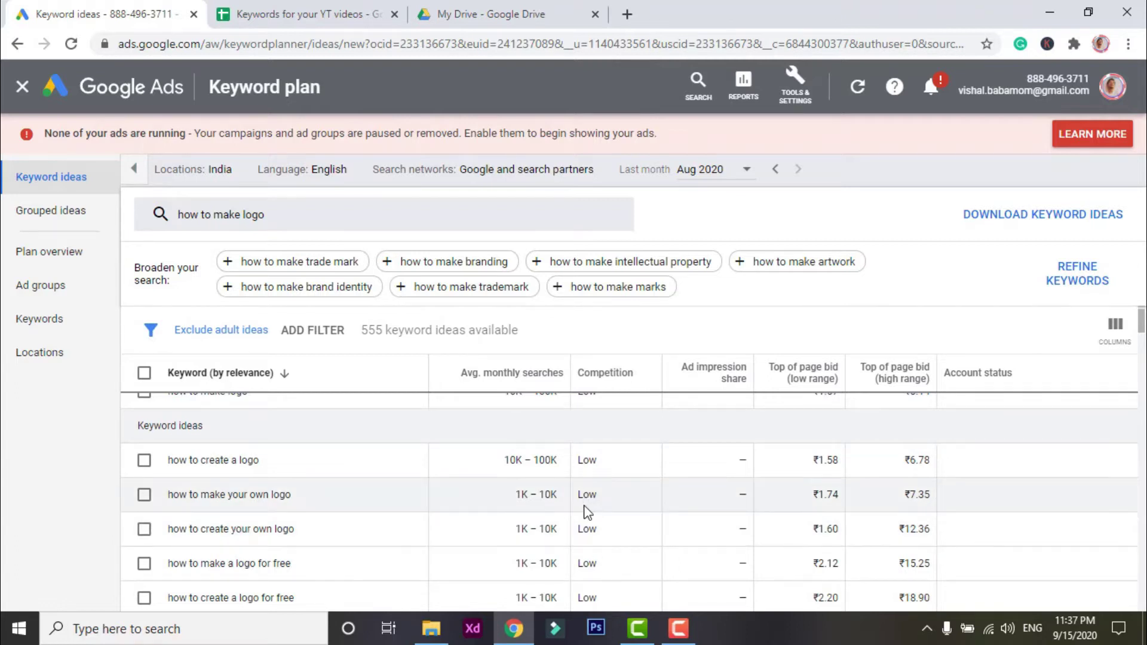
drag(169, 496, 287, 508)
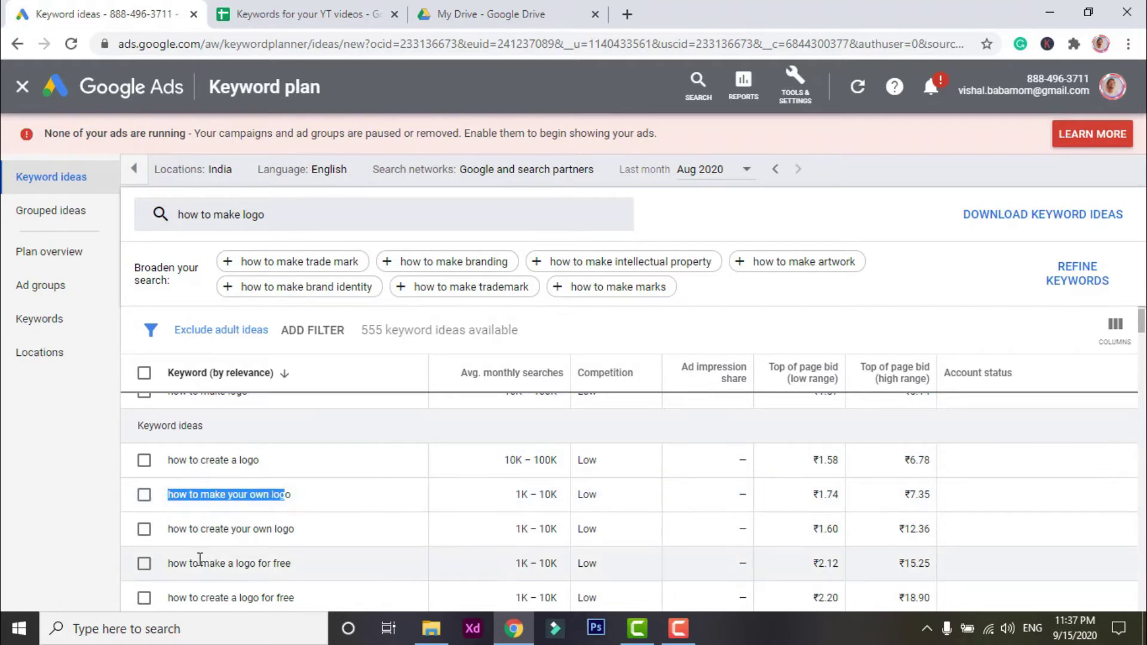
drag(172, 529, 282, 543)
drag(179, 562, 268, 563)
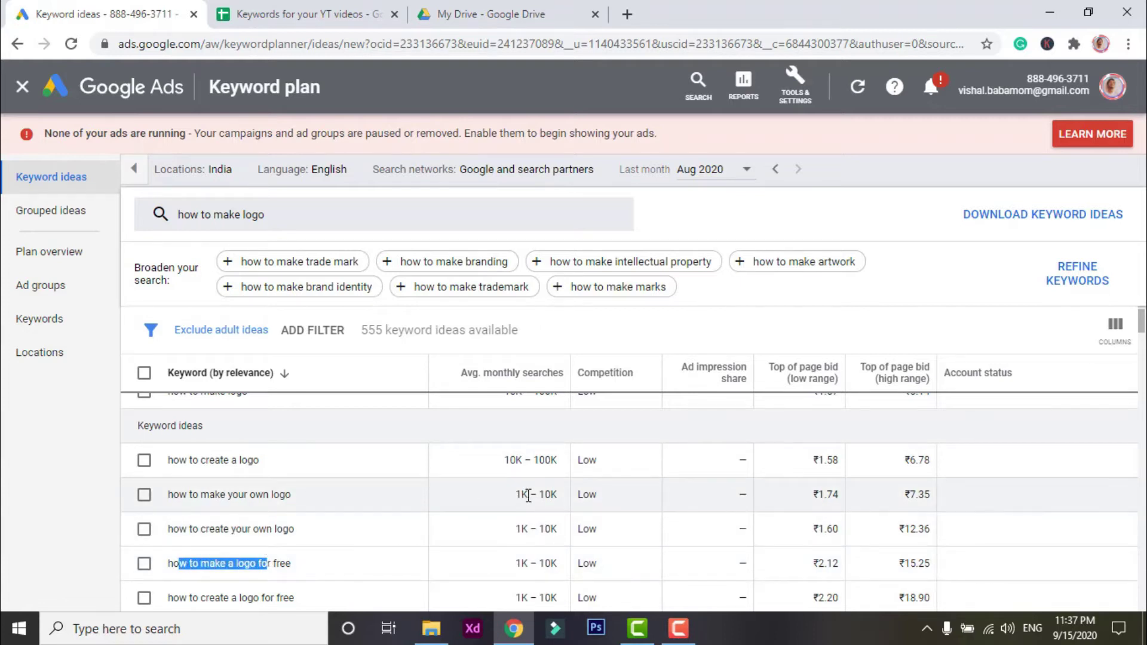
drag(167, 493, 294, 496)
key(ctrl+c)
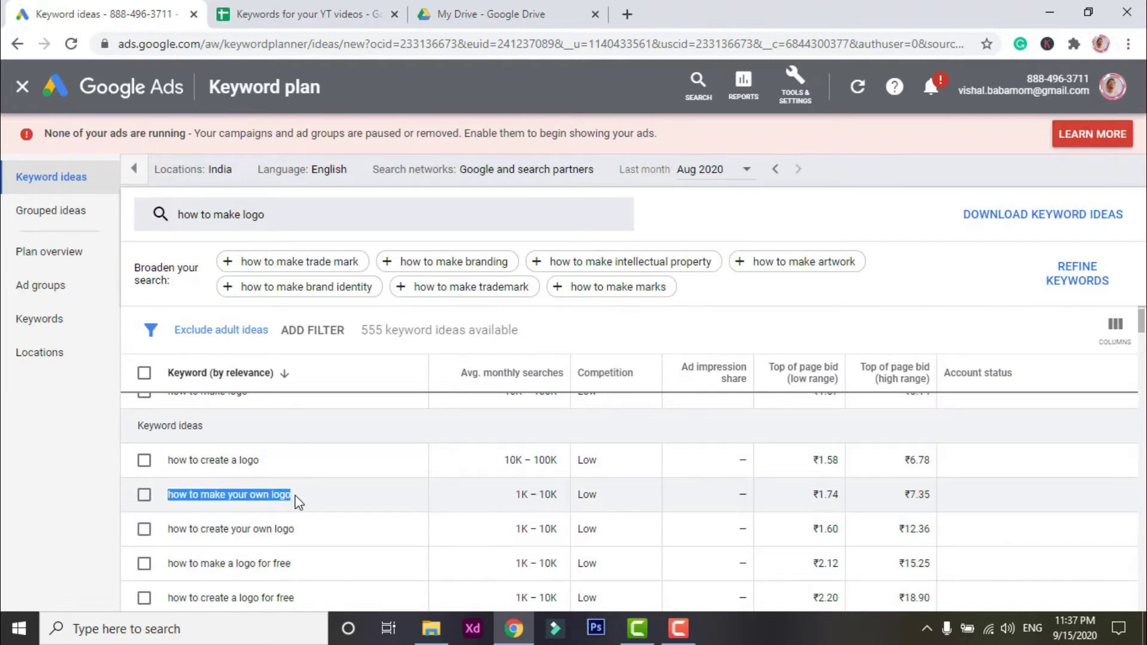
click(329, 13)
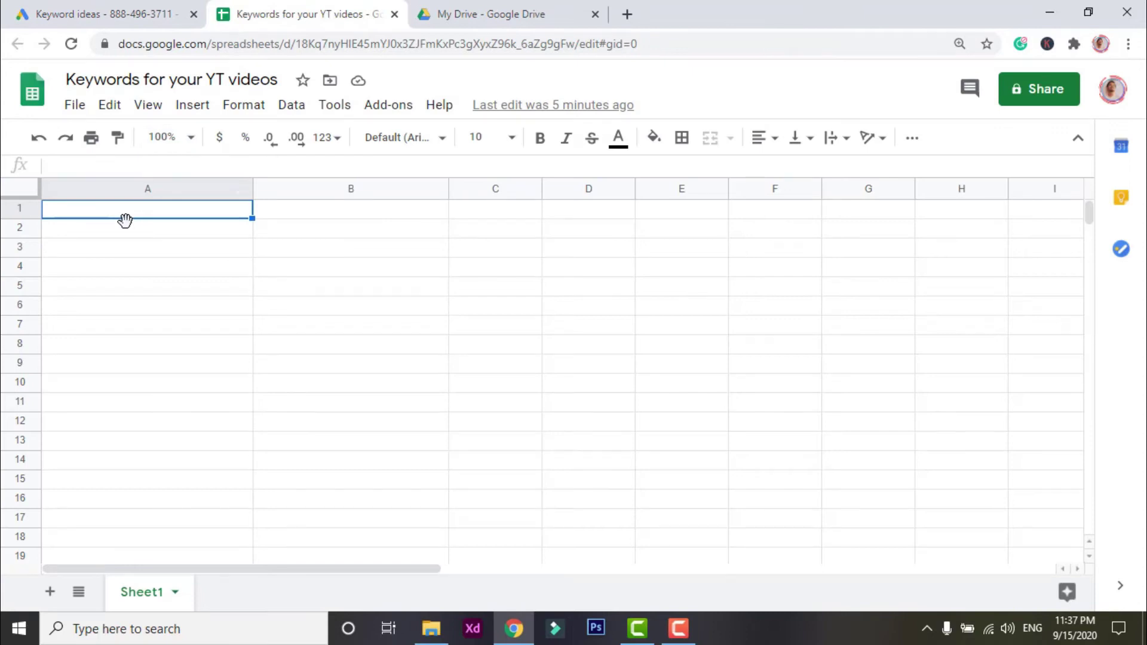
key(ctrl+v)
Step: Copy the keyword idea "how to create a logo" from the keyword plan into cell A2 of the spreadsheet
click(135, 21)
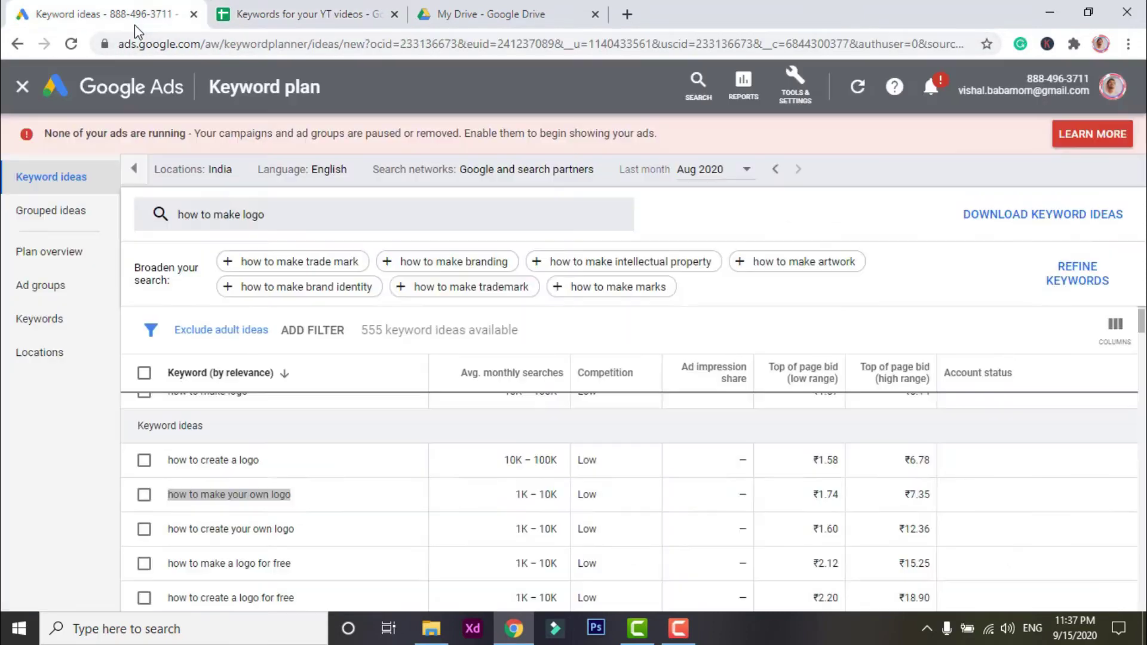
triple_click(182, 461)
key(ctrl+c)
click(248, 14)
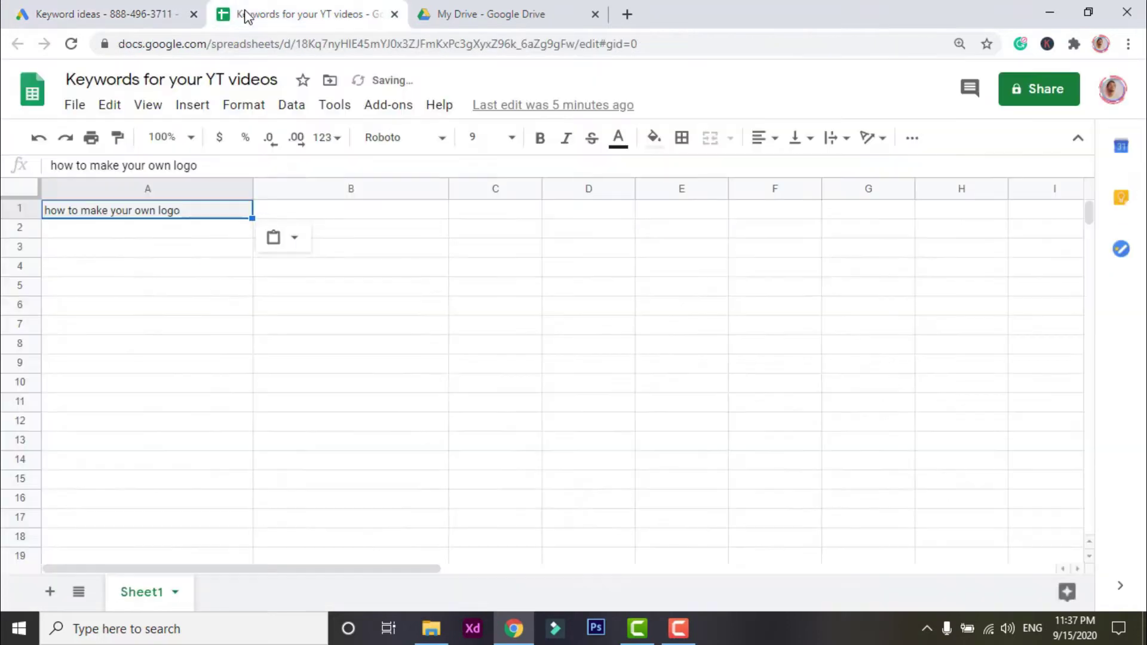
click(164, 231)
key(ctrl+v)
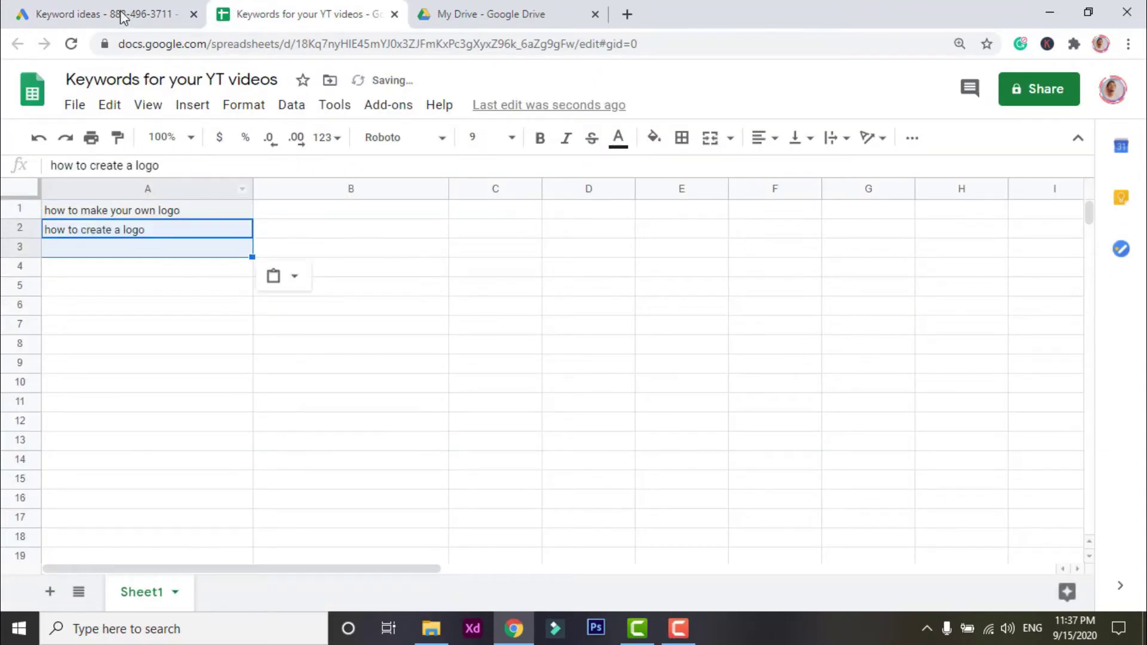
Step: Return to the keyword plan and view the file formats offered for downloading keyword ideas
click(121, 13)
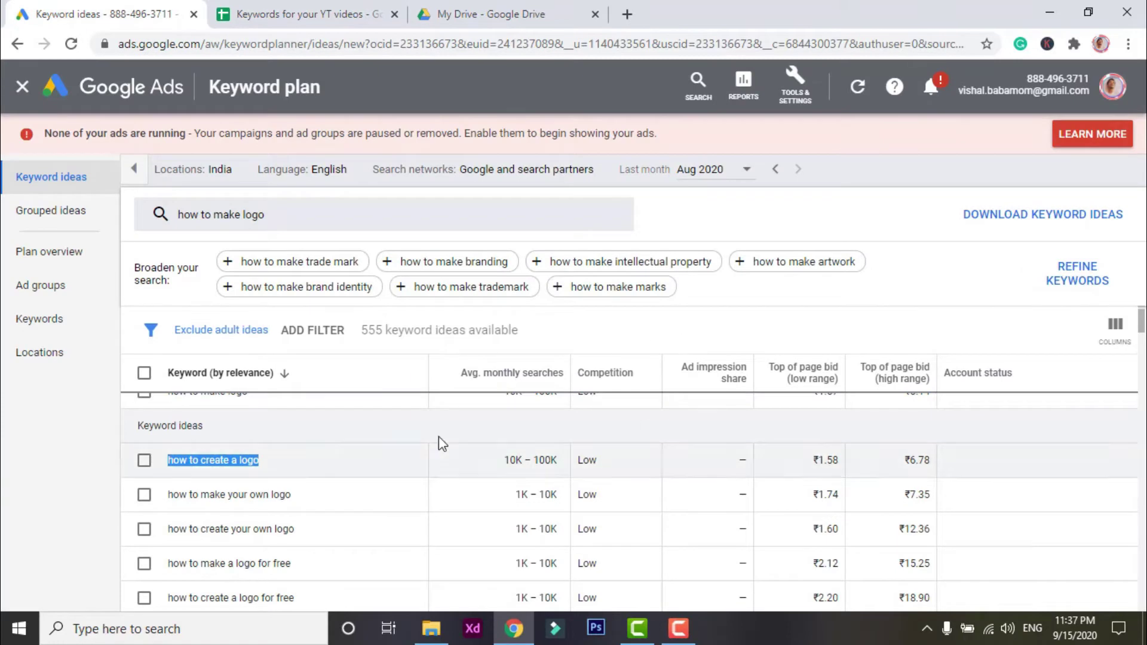
click(1058, 235)
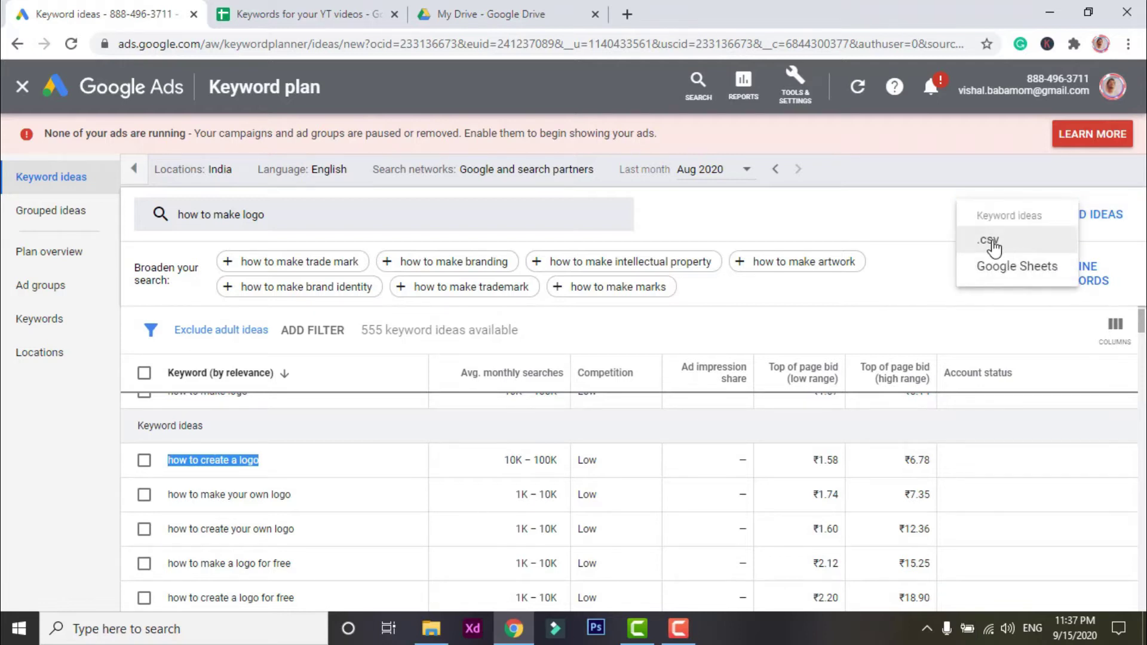
click(717, 245)
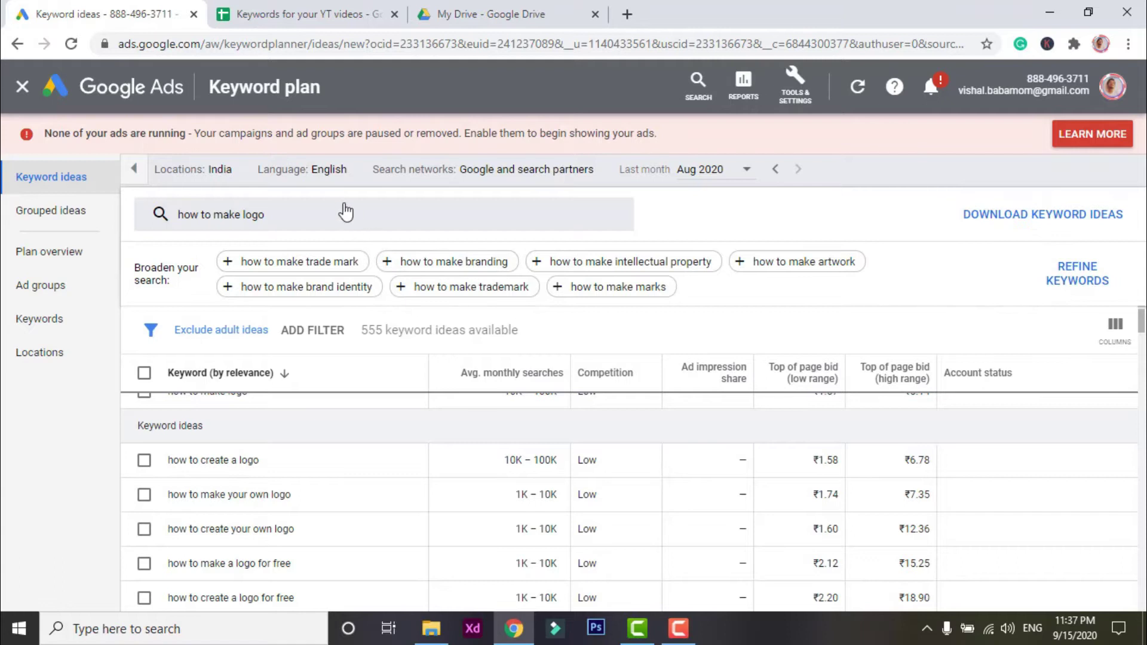
Step: Replace the keyword search with "how to earn money online" and get its results
click(343, 214)
click(309, 298)
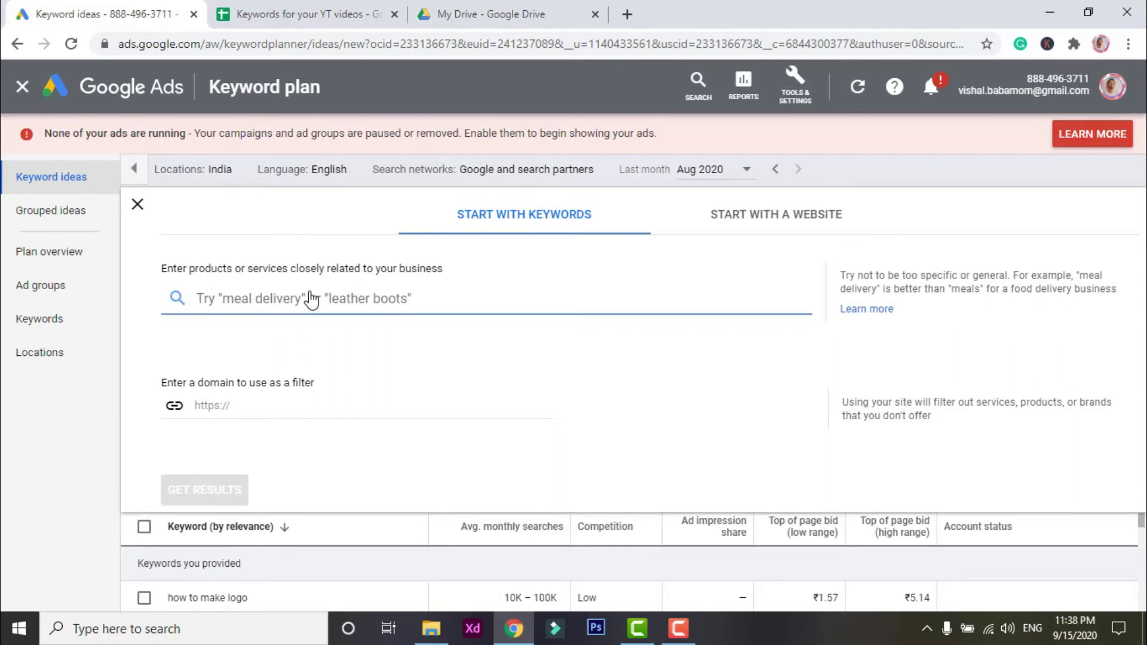
text(how to earn money)
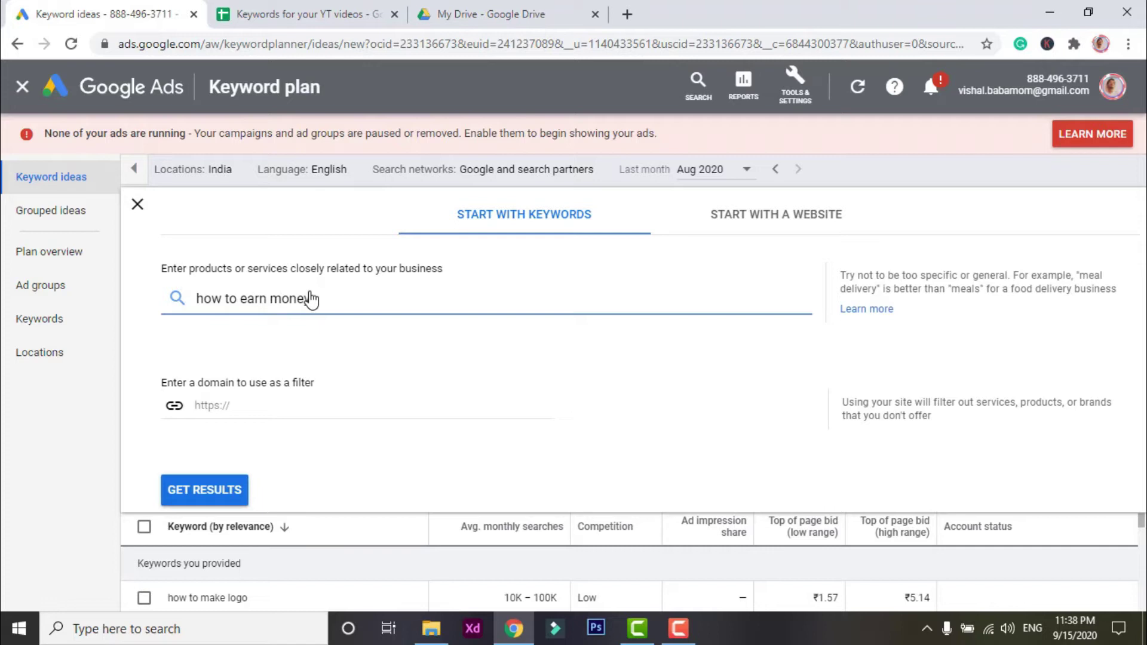
text( online)
key(Return)
key(Return)
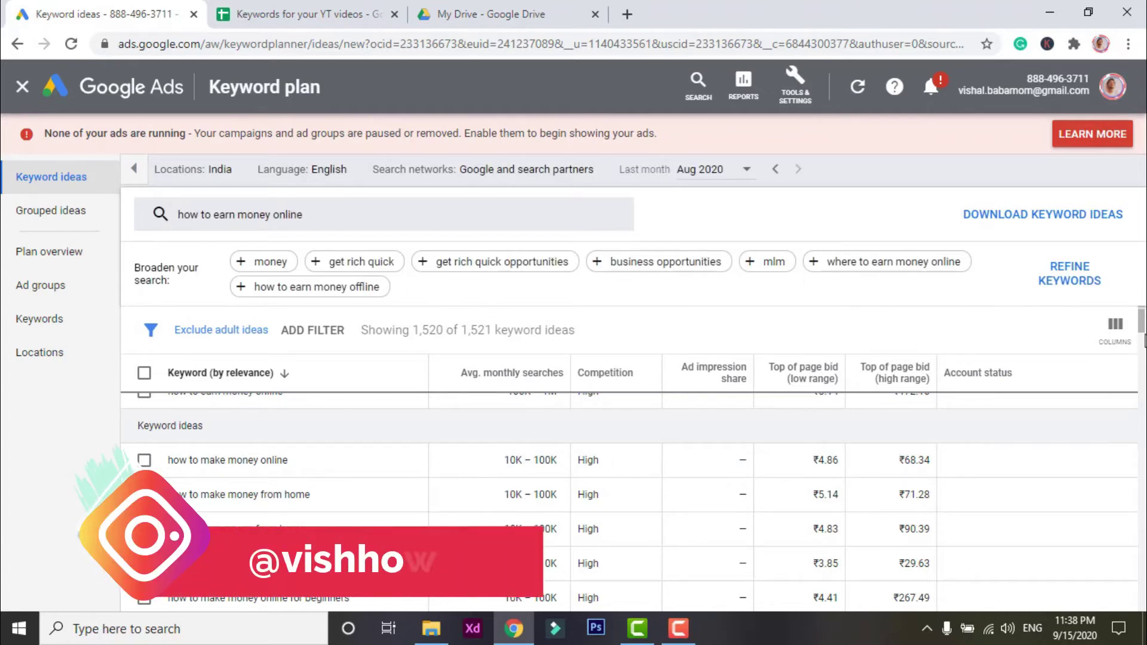
Step: Examine the average monthly searches and competition for "how to earn money online"
drag(1143, 338, 1142, 321)
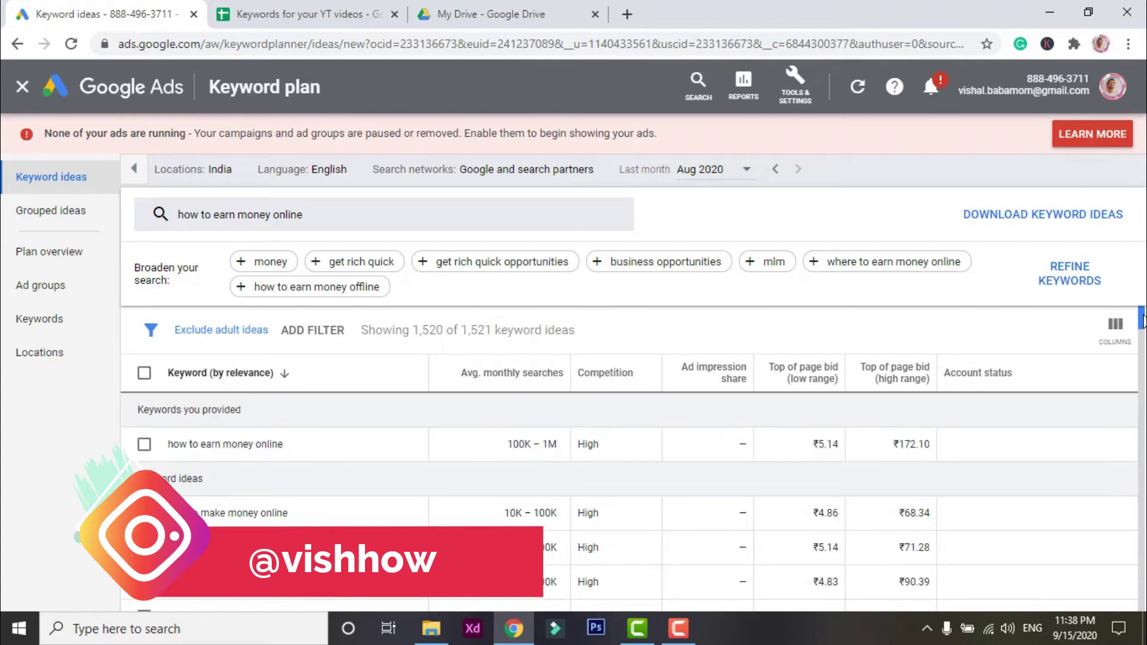
triple_click(198, 445)
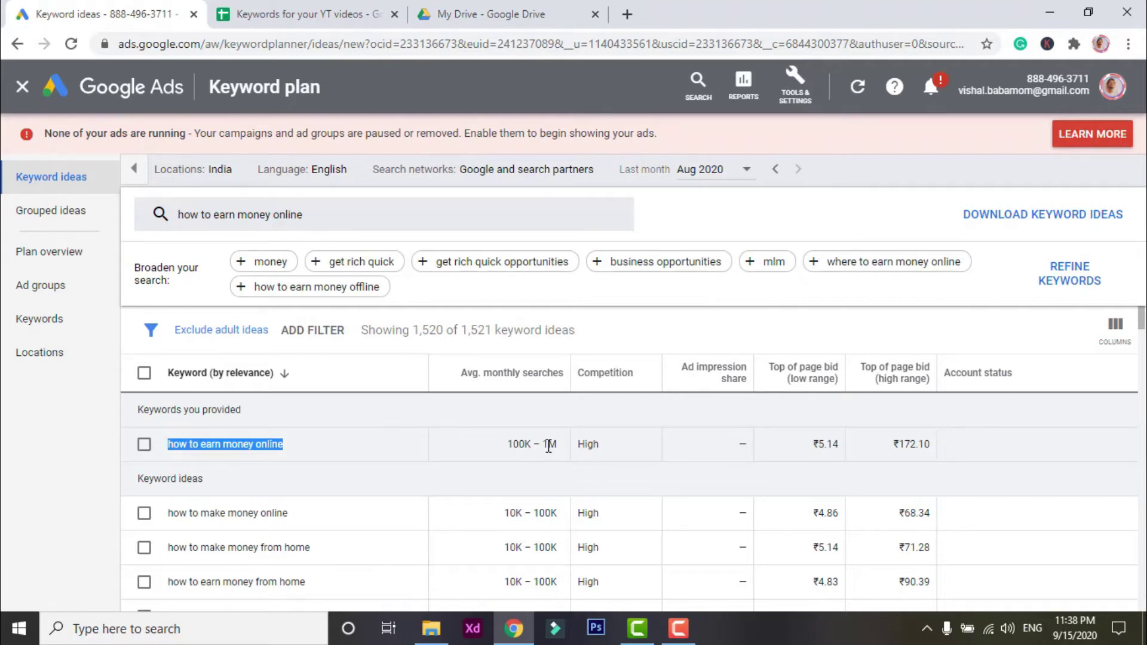
click(600, 450)
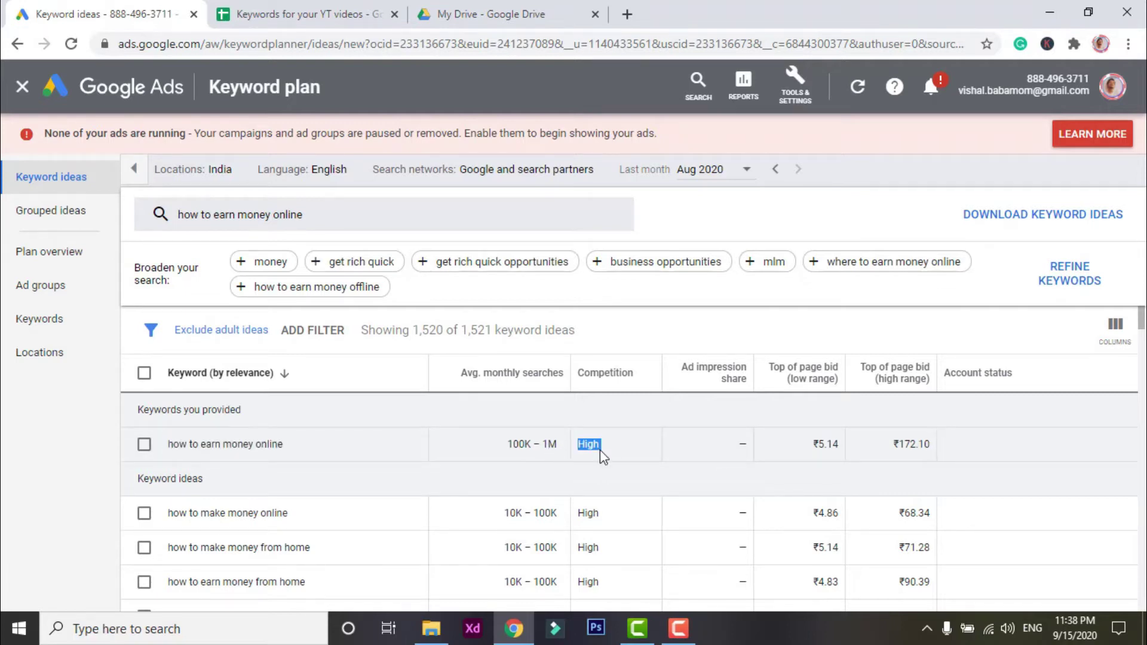
Step: Highlight the keyword "how to earn money online", check the keywords collected in the spreadsheet, and return to the keyword plan
triple_click(176, 450)
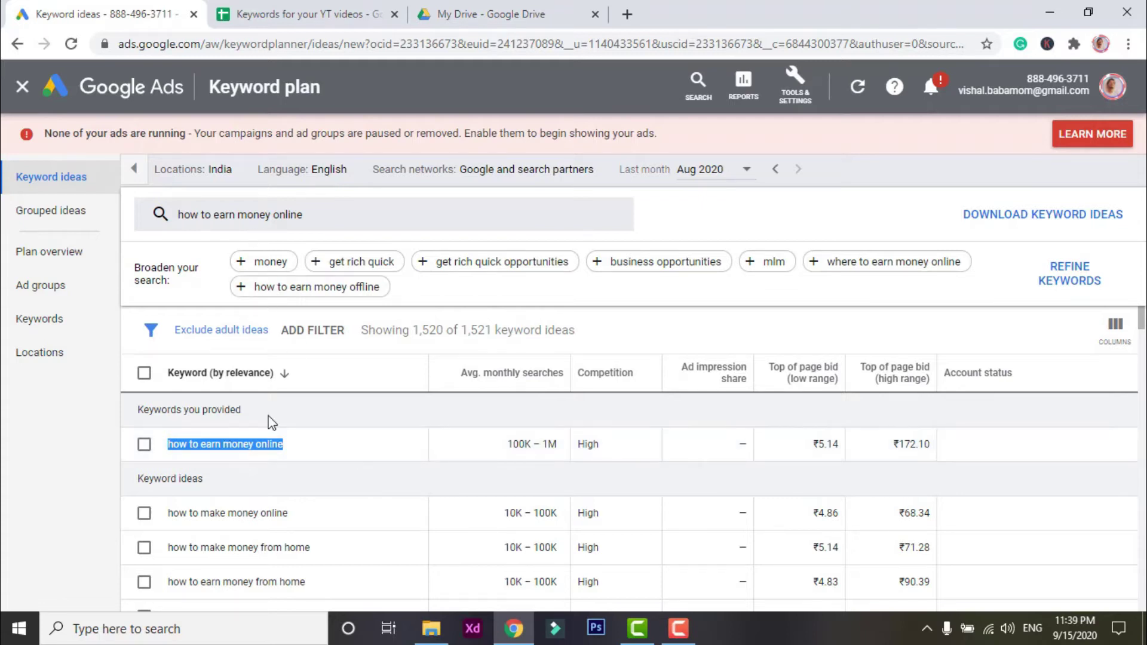
click(304, 12)
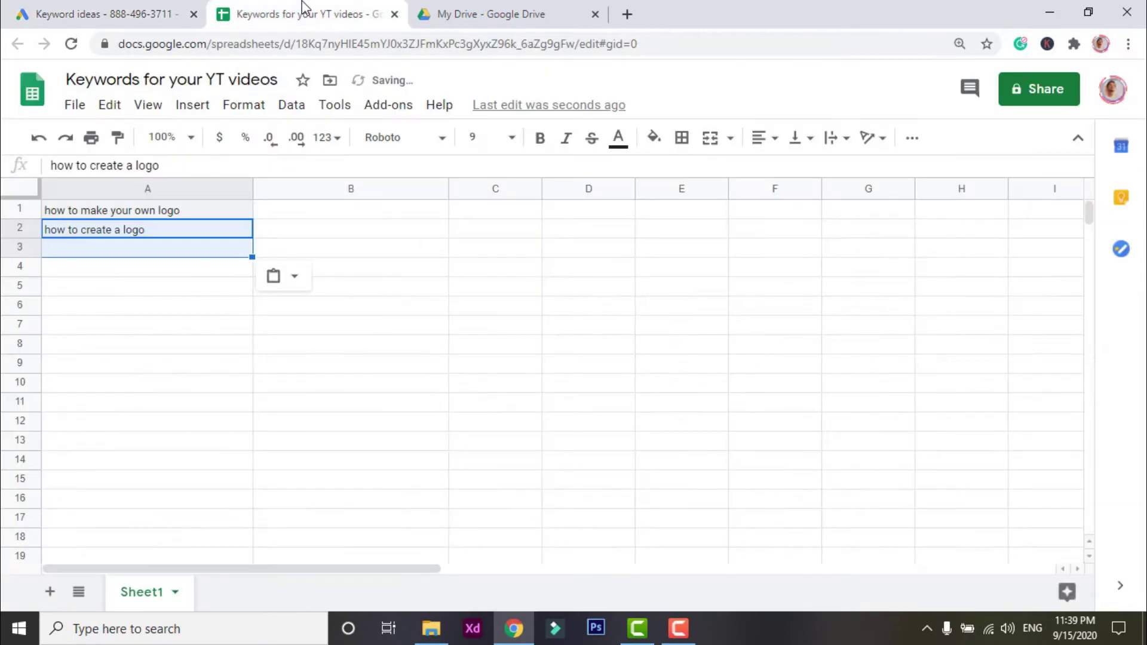
click(157, 250)
click(146, 304)
click(139, 403)
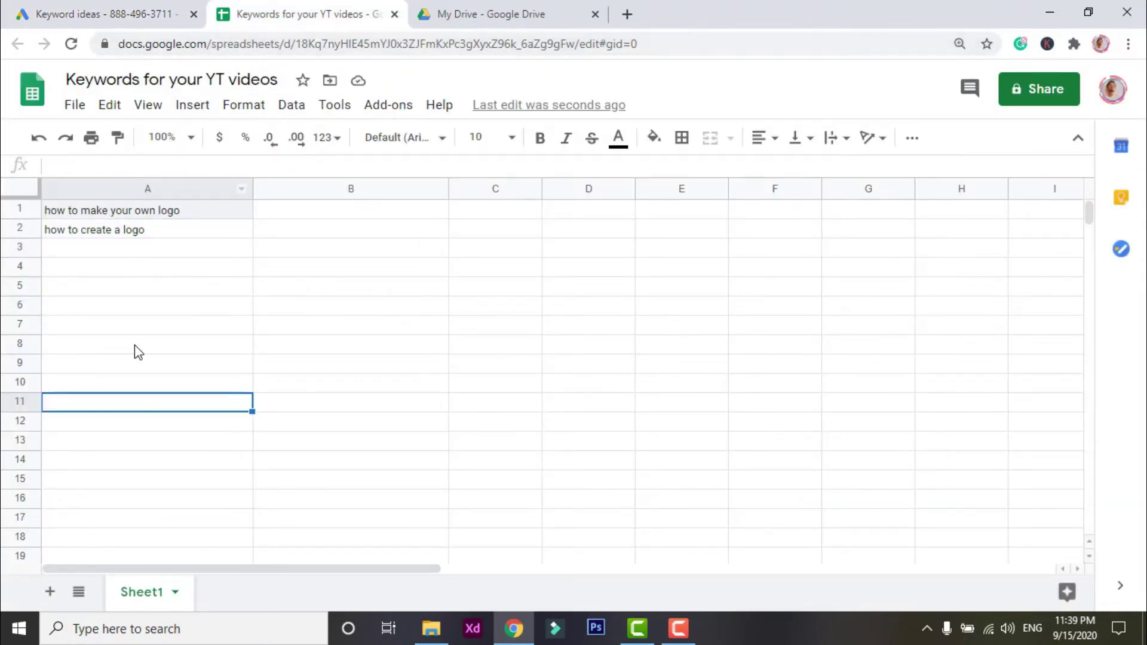
click(124, 22)
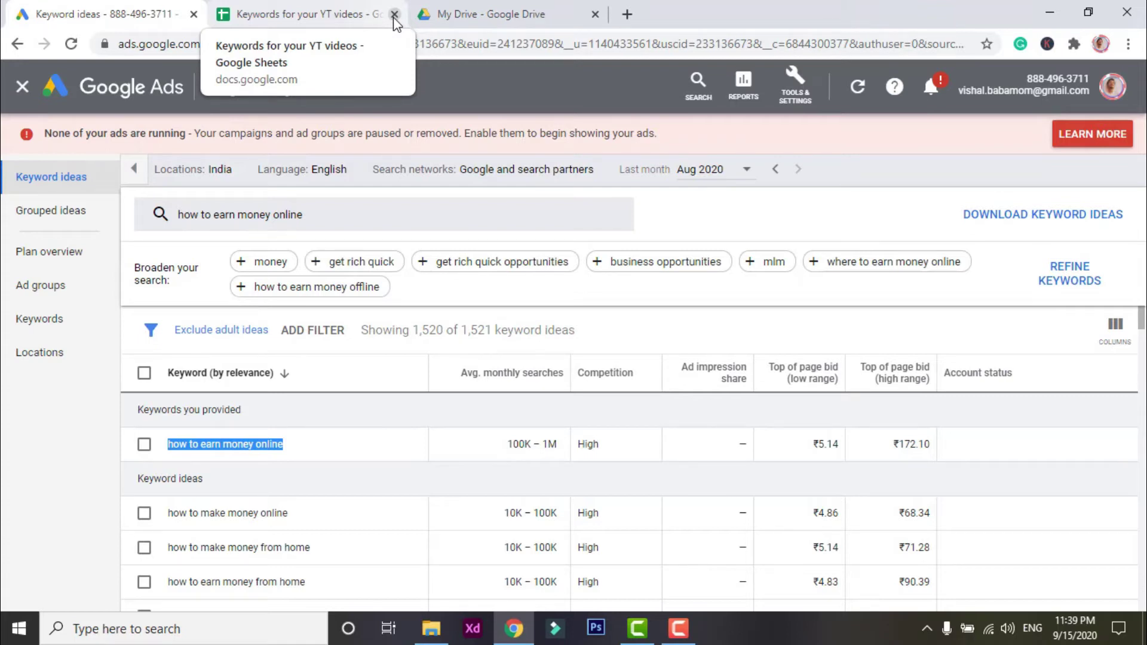
Step: Open YouTube in a new browser tab
click(626, 16)
text(you)
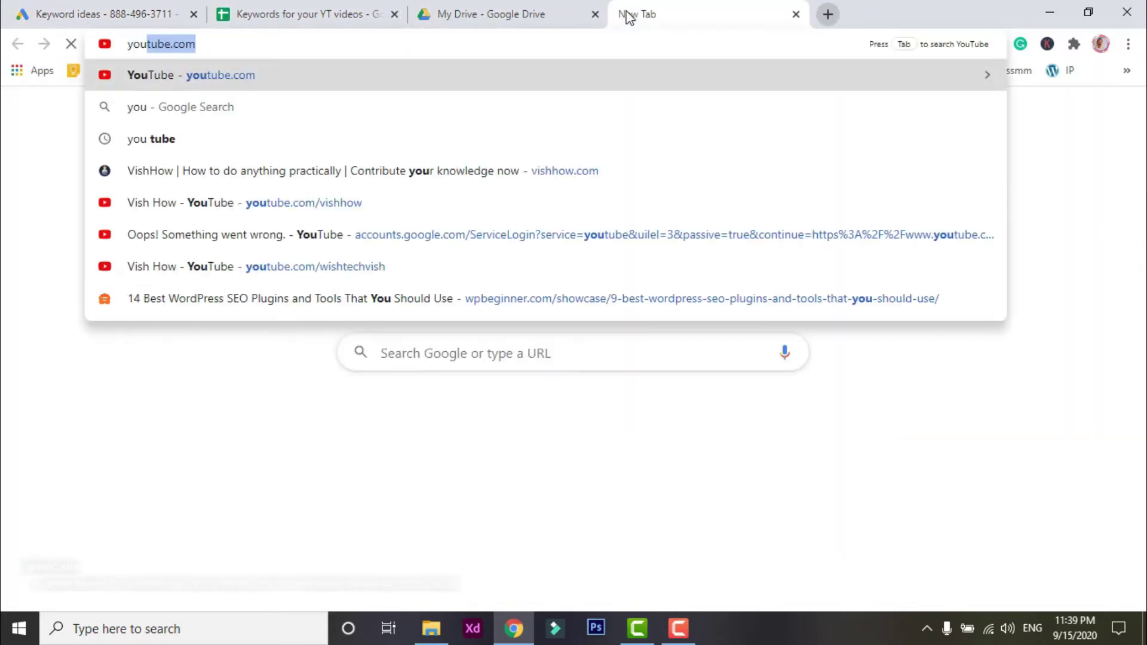
key(Return)
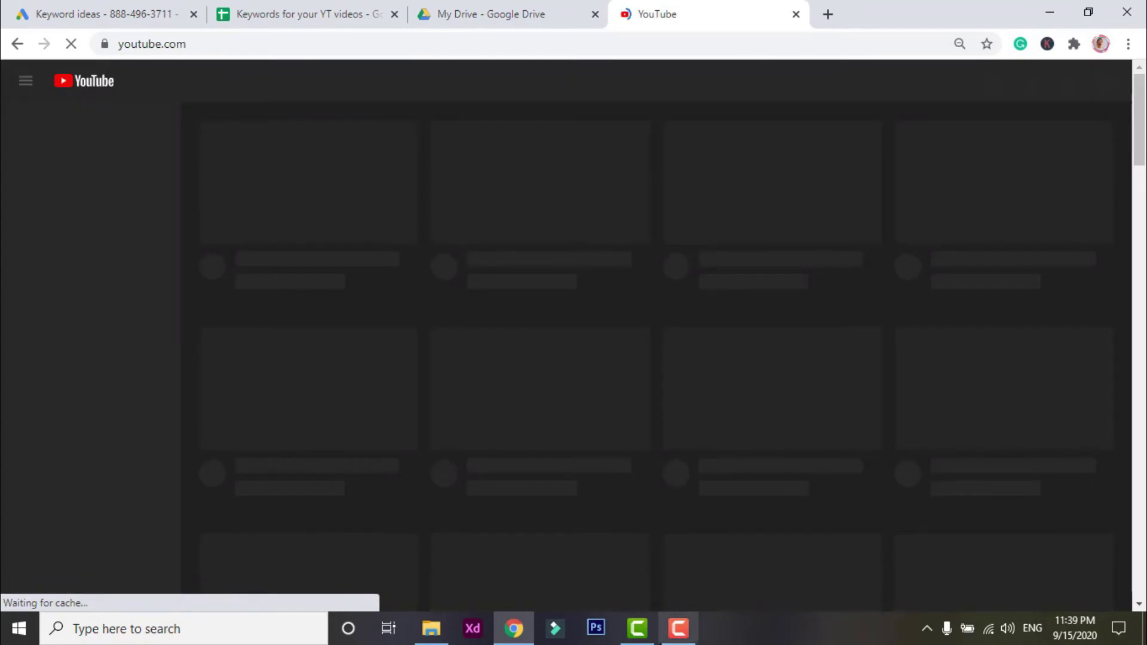
click(678, 629)
click(1066, 553)
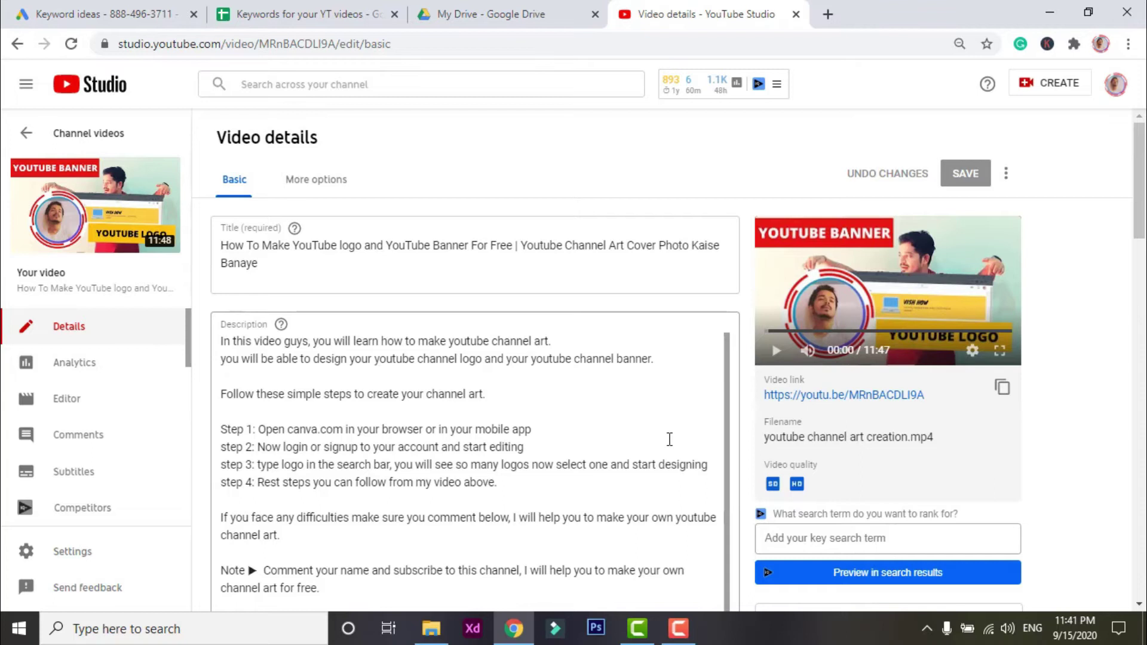
Step: Highlight the phrase "How To Make YouTube logo" in the title on the YouTube Studio video details page
click(461, 266)
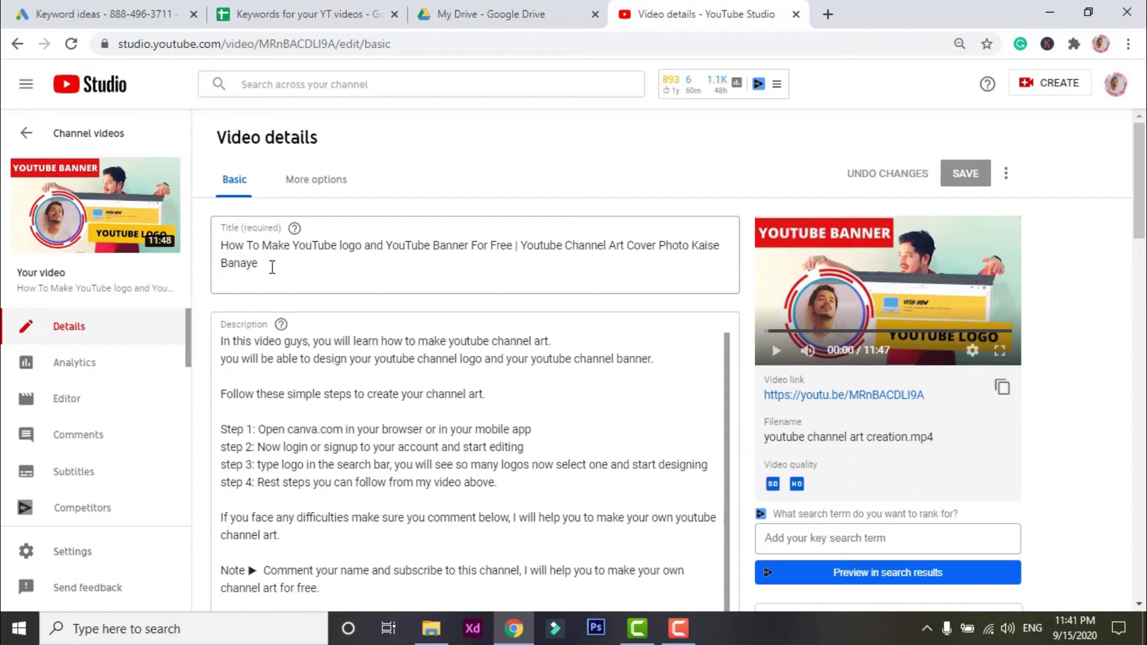
click(272, 268)
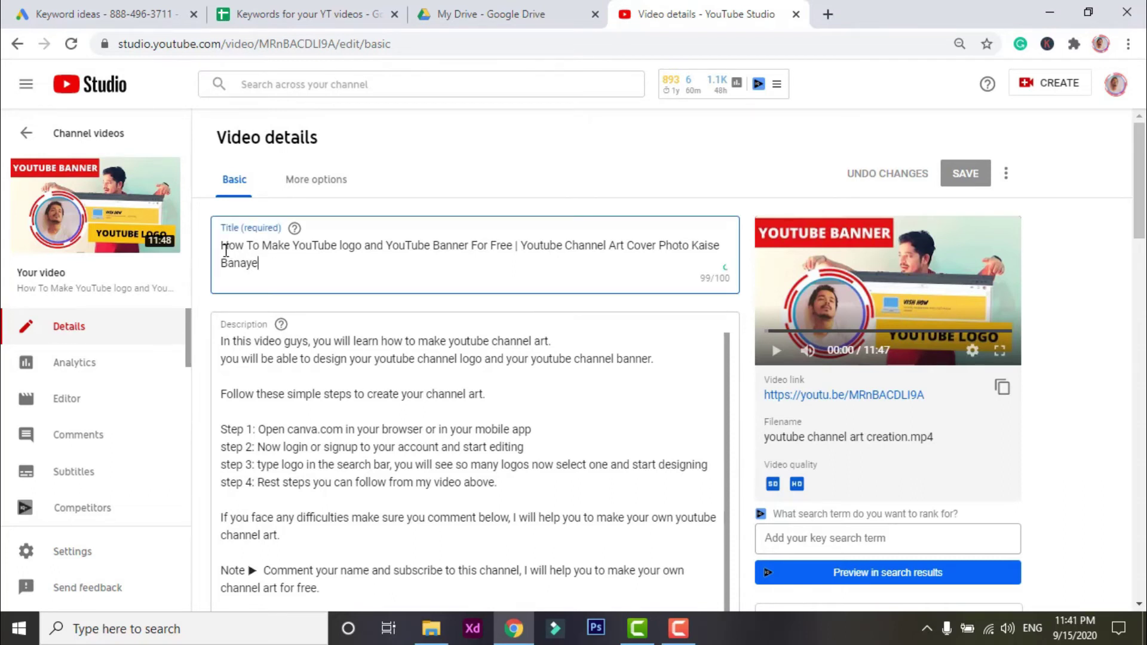
drag(222, 245, 361, 246)
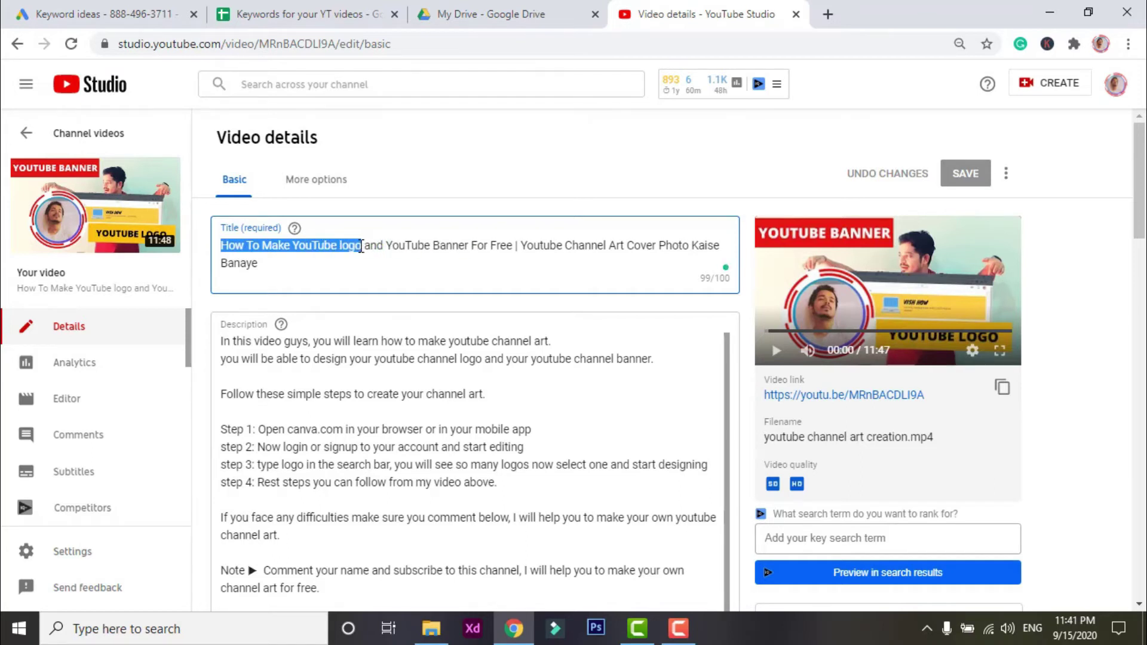
Step: Check the keyword in cell A1 of the spreadsheet and go back to the keyword plan
click(321, 18)
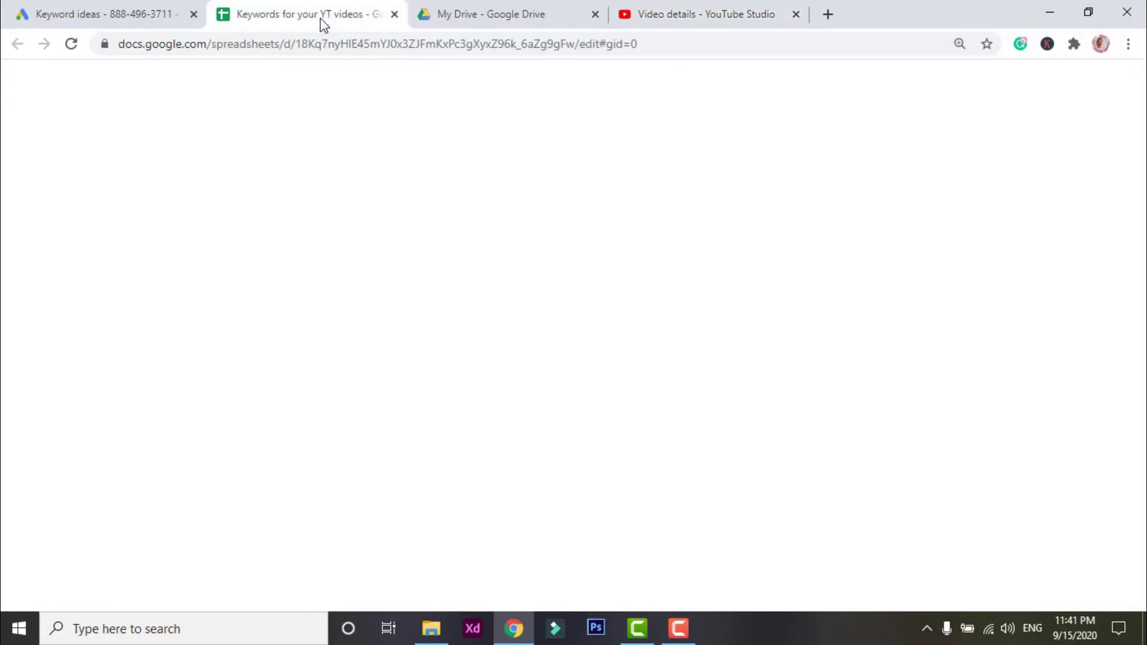
click(99, 211)
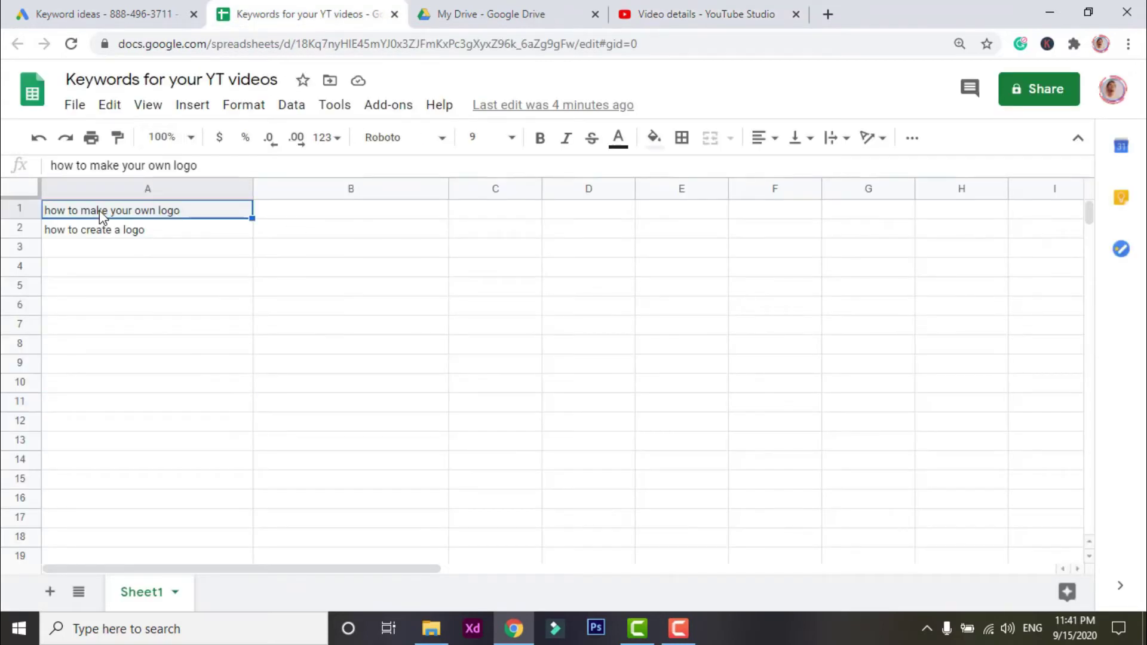
double_click(100, 209)
click(102, 13)
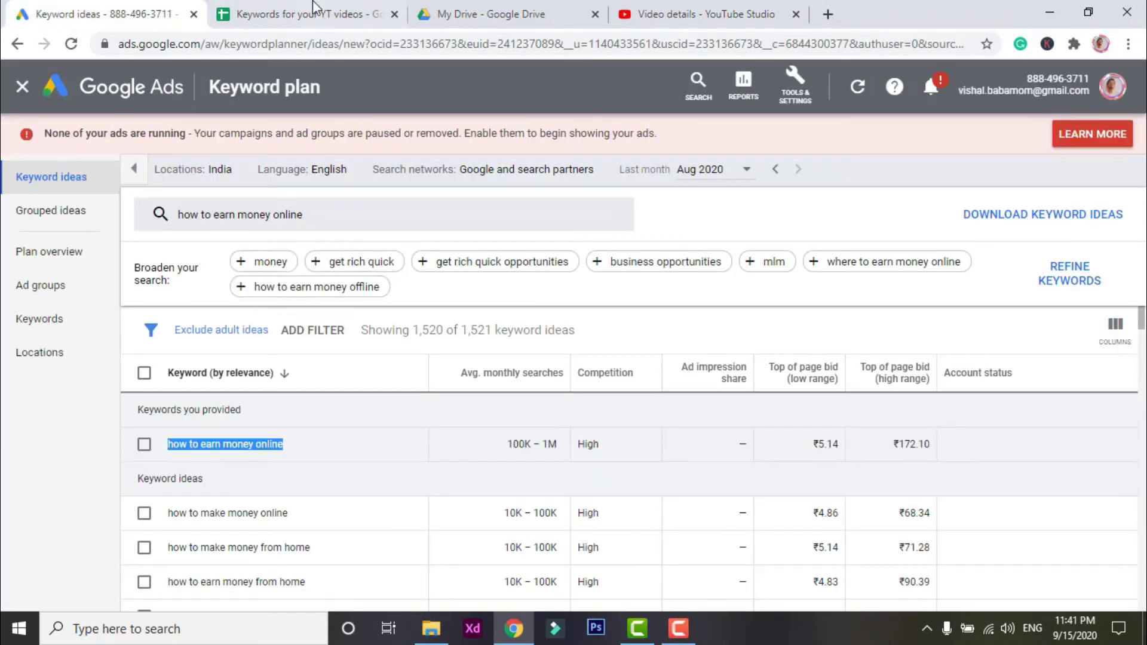
Step: Return to the video details in YouTube Studio and examine how the title combines its keyword phrases
click(669, 14)
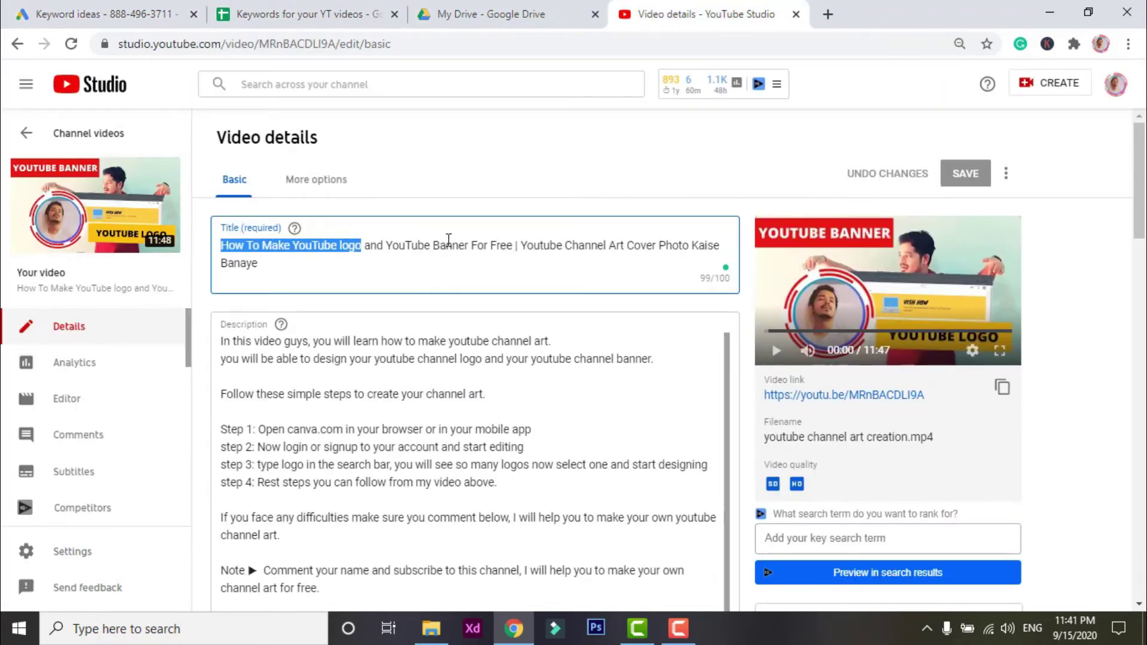
click(390, 247)
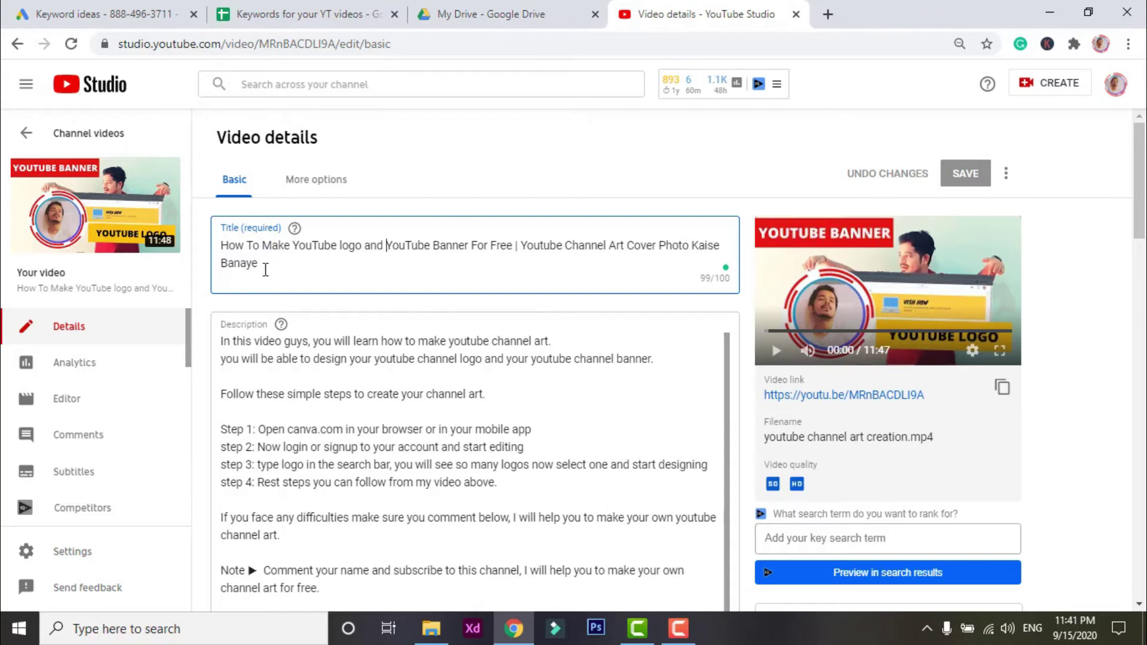
drag(221, 246, 599, 247)
click(389, 246)
Step: Open the YouTube home page in another new browser tab
click(827, 14)
text(yo)
key(Return)
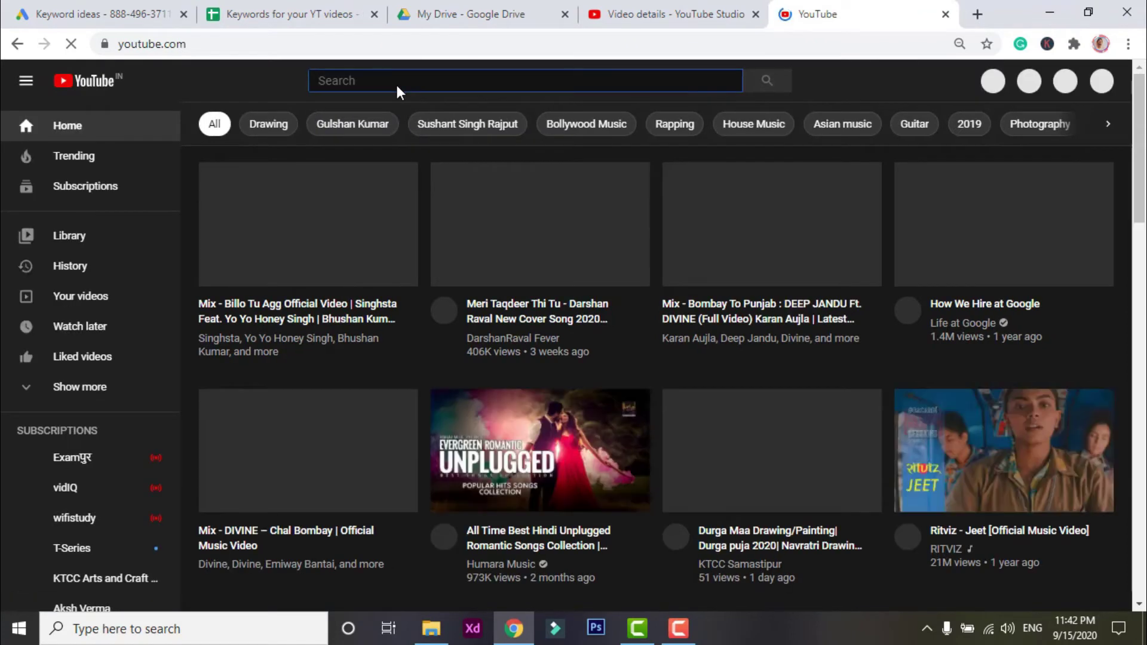
Step: Enter "how to make youtube" in the YouTube search to view its suggested keywords
text(how to m)
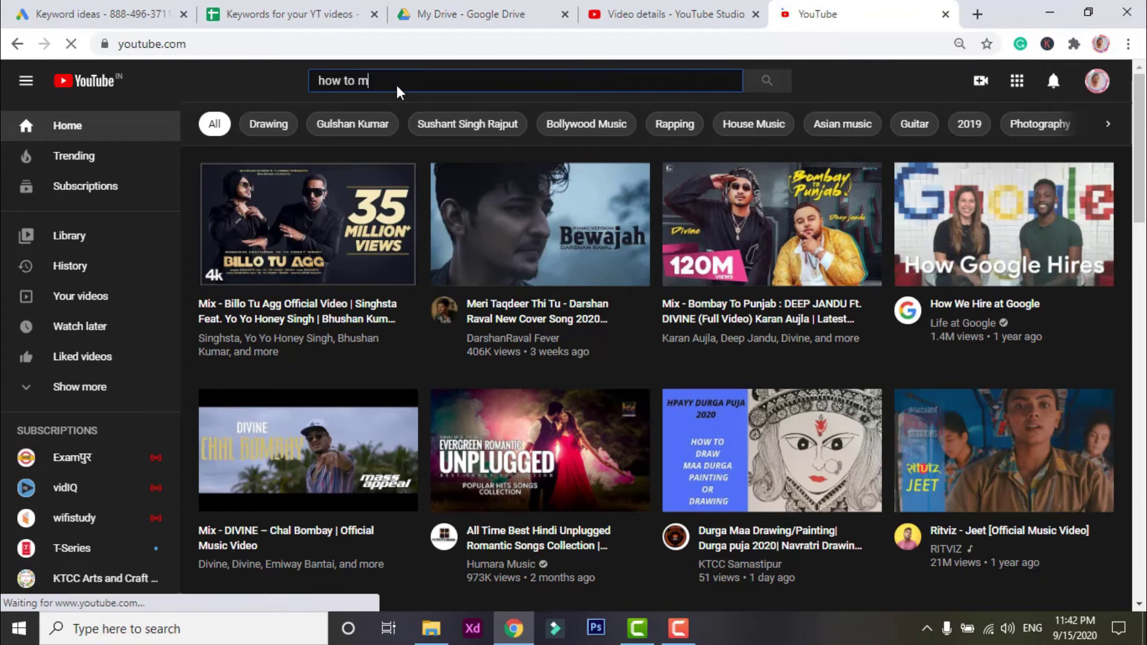
text(ake a)
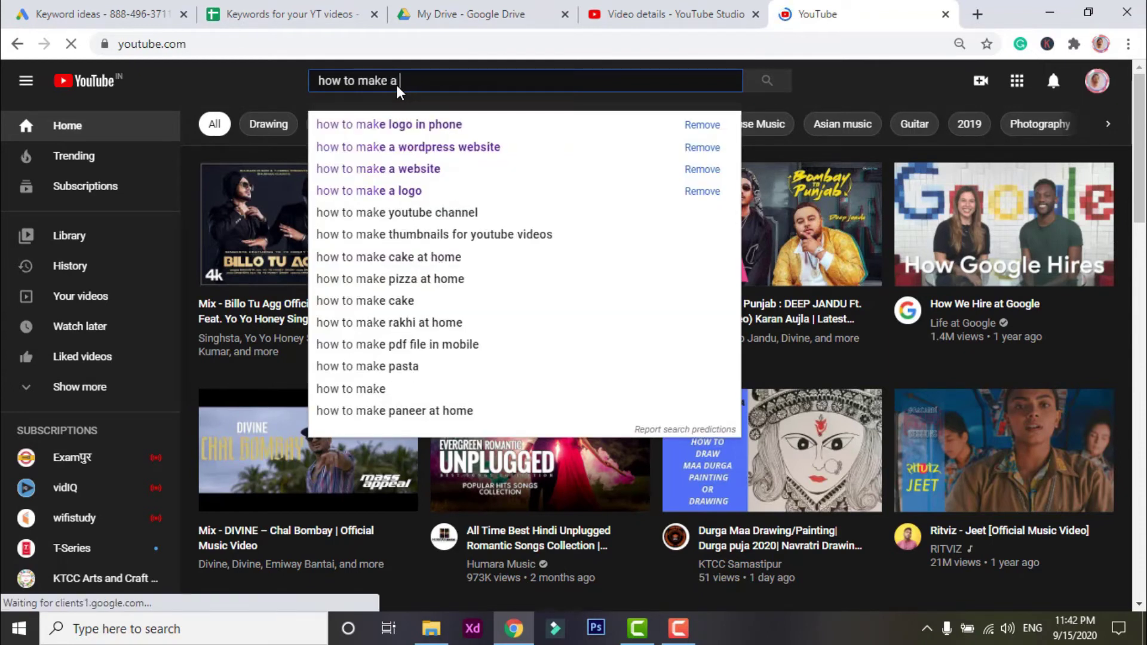
key(BackSpace)
key(BackSpace)
text(youtbe)
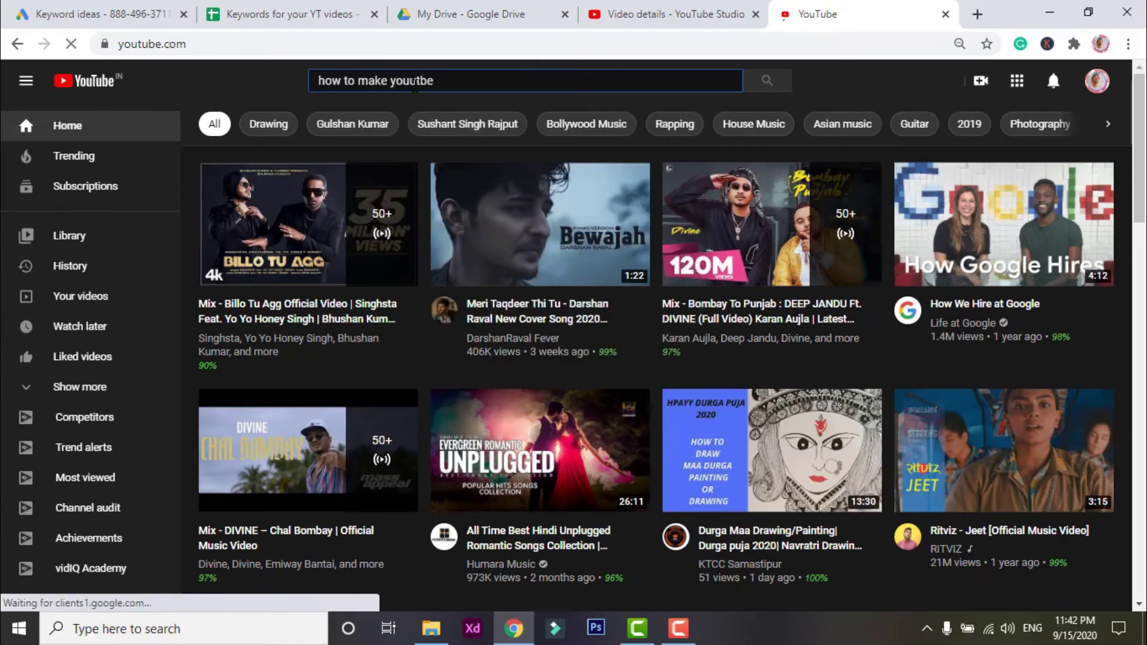
key(BackSpace)
key(BackSpace)
text(ube)
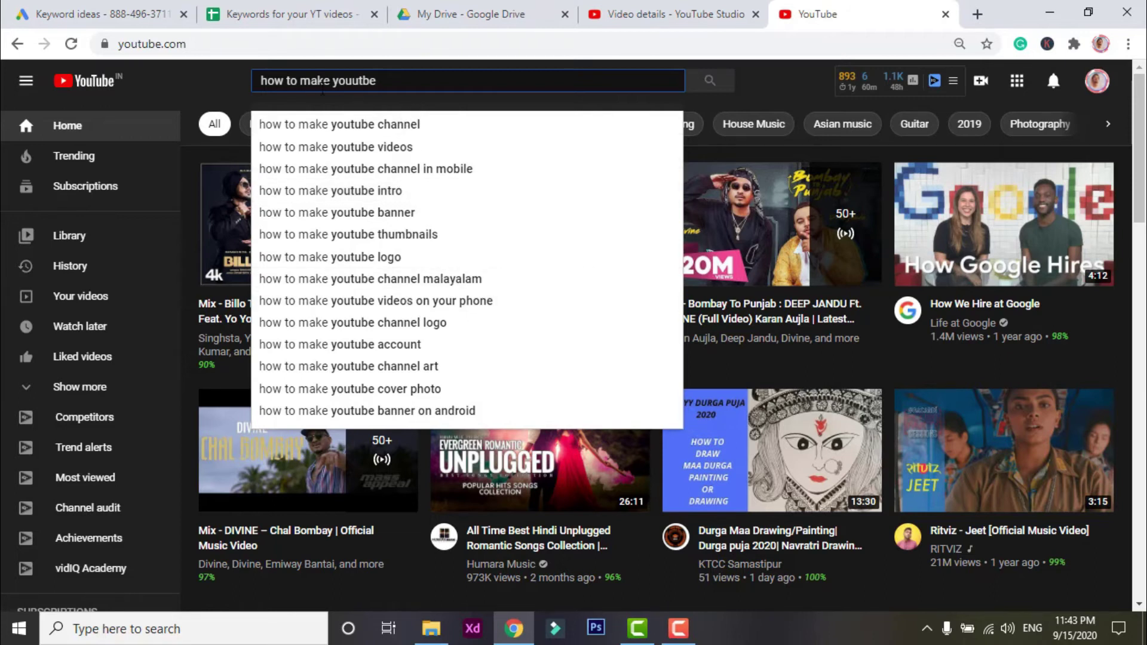
Step: Replace the YouTube search text with "how to make a logo" and view its suggested keywords
triple_click(315, 82)
text(how to )
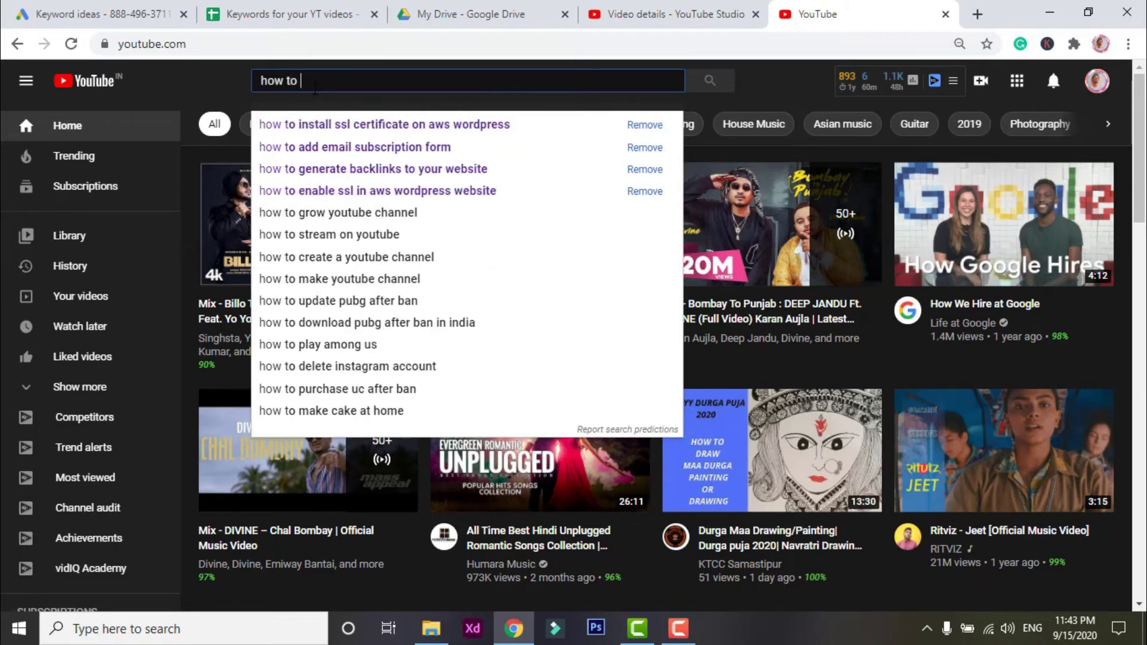
text(make a logo)
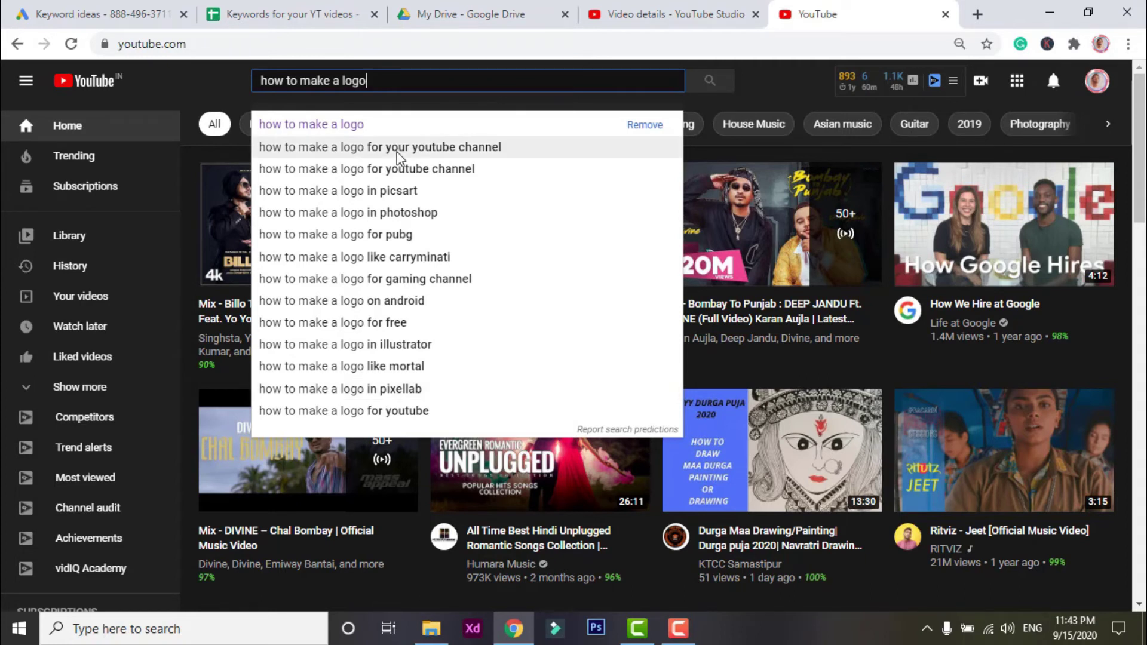
Step: Check the keyword spreadsheet and return to the YouTube suggestions for "how to make a logo"
click(277, 26)
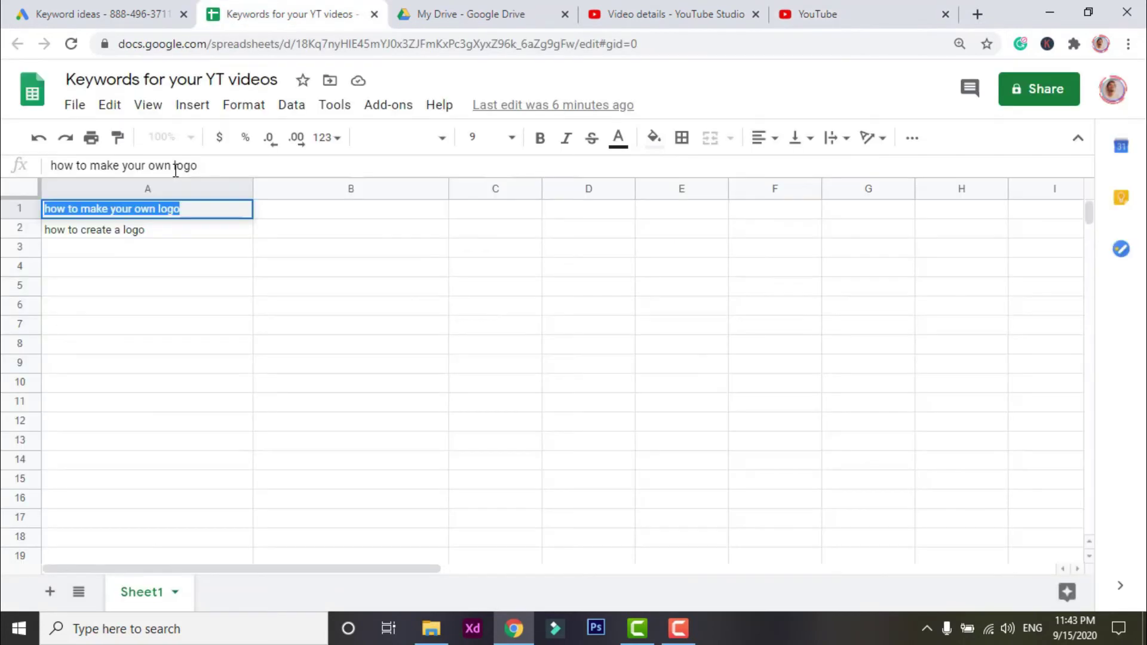
click(664, 17)
click(526, 8)
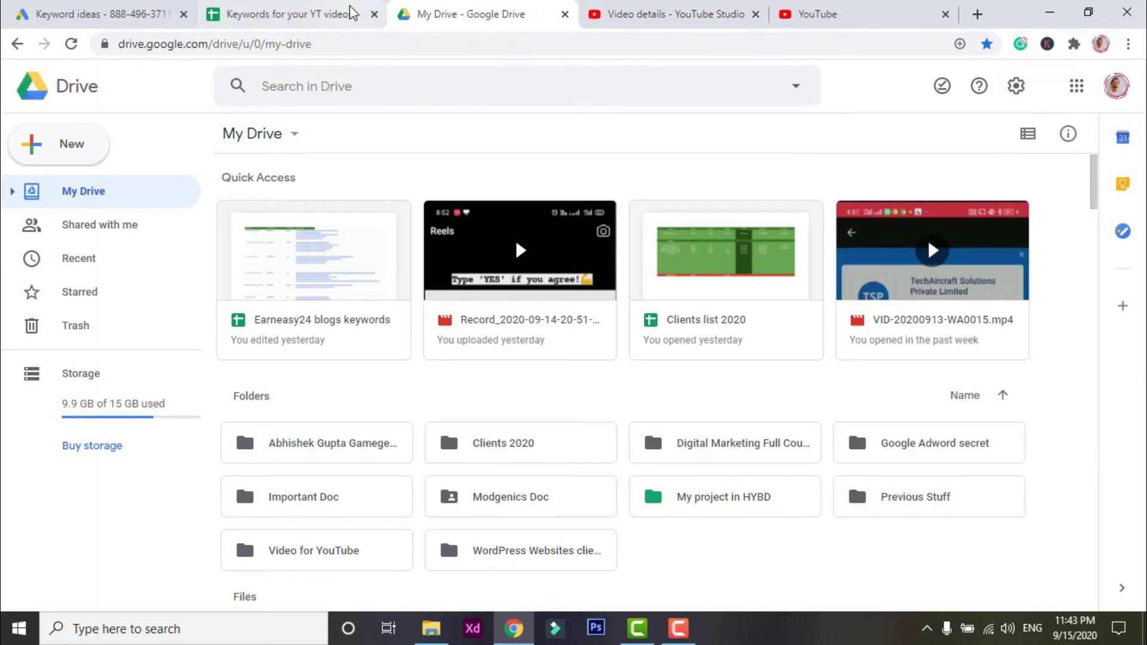
click(839, 14)
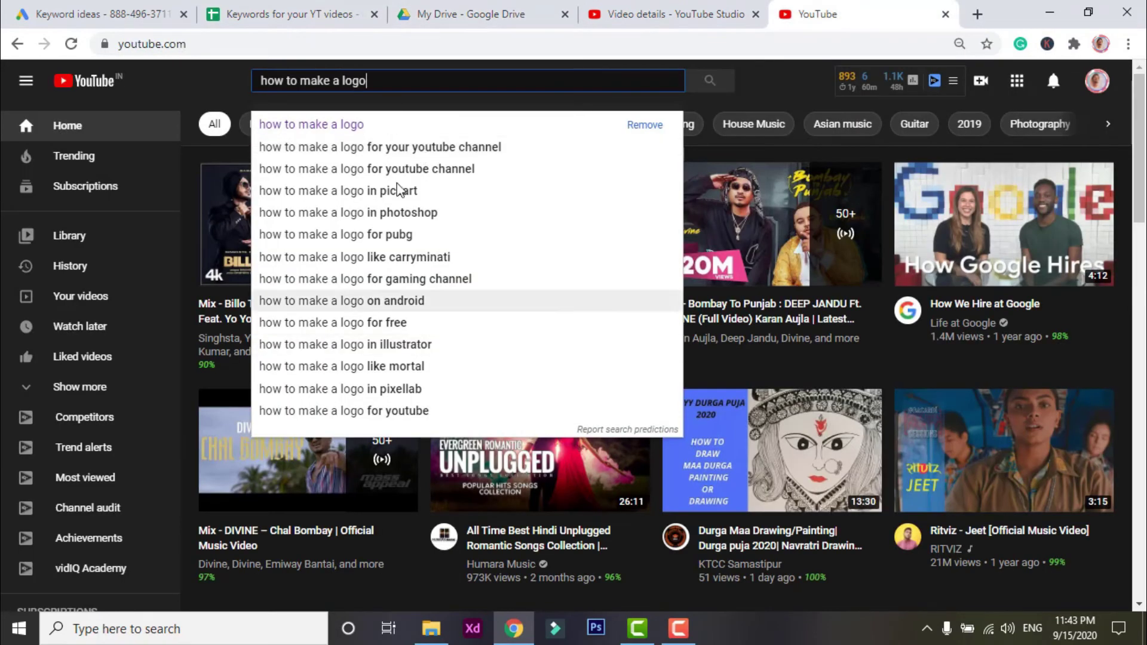
Step: Compare the keyword plan's ideas with the YouTube search suggestions for "how to make a logo"
click(141, 12)
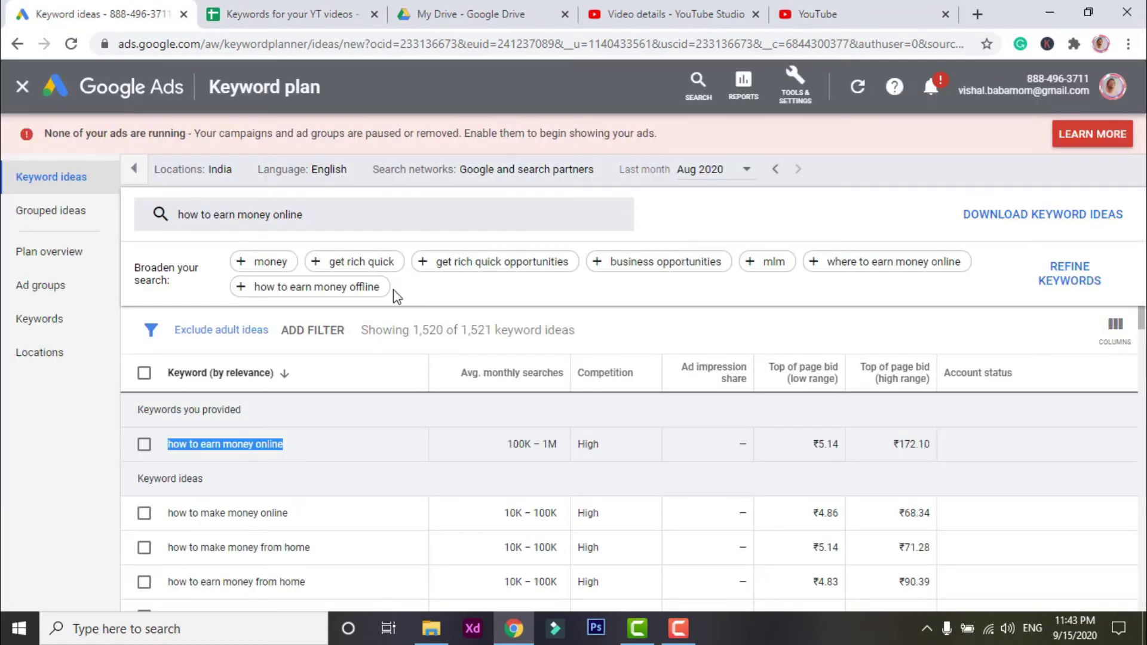
click(787, 11)
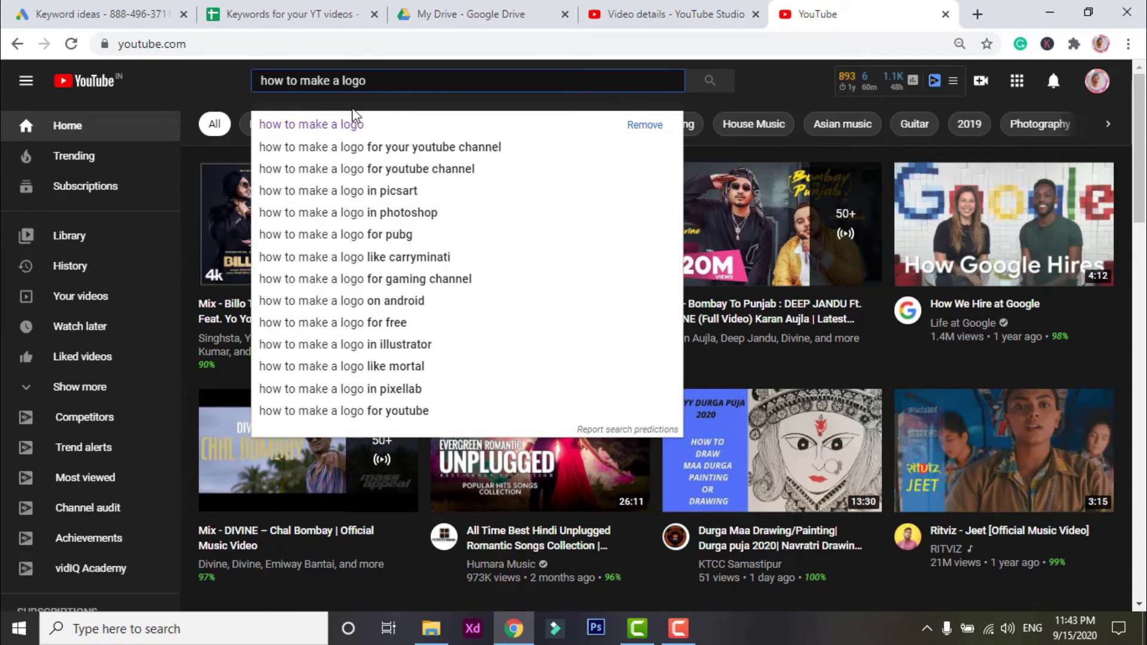
click(273, 22)
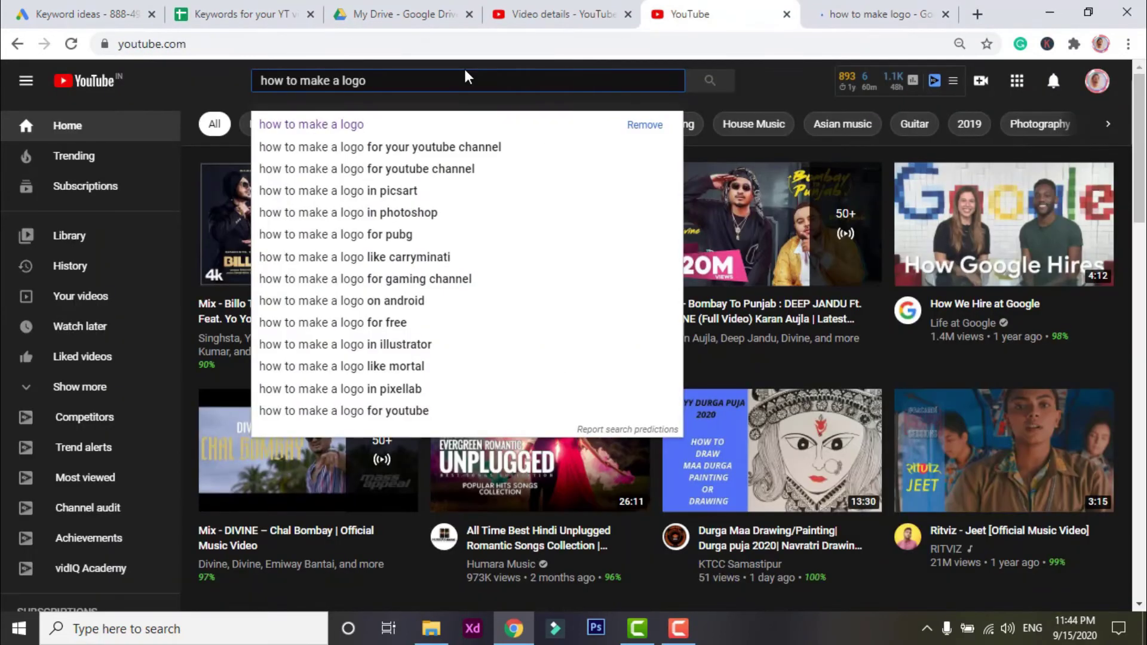
Step: Run the YouTube search for "how to make a logo" and look over the vidIQ channel statistics before closing them
key(Return)
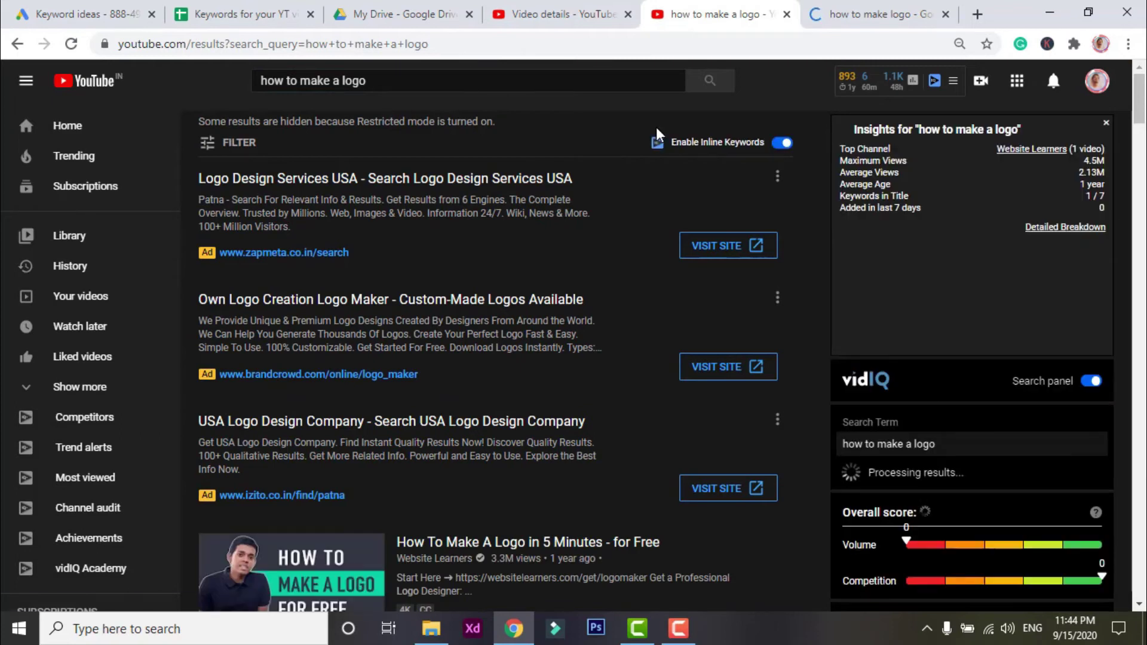
click(896, 84)
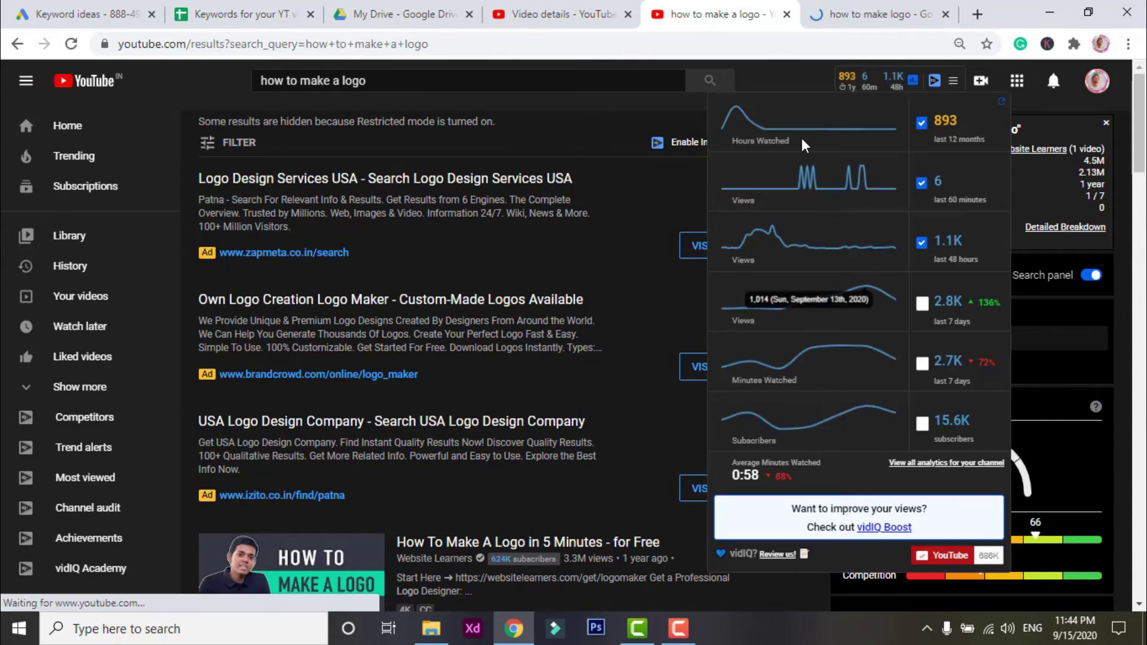
click(769, 89)
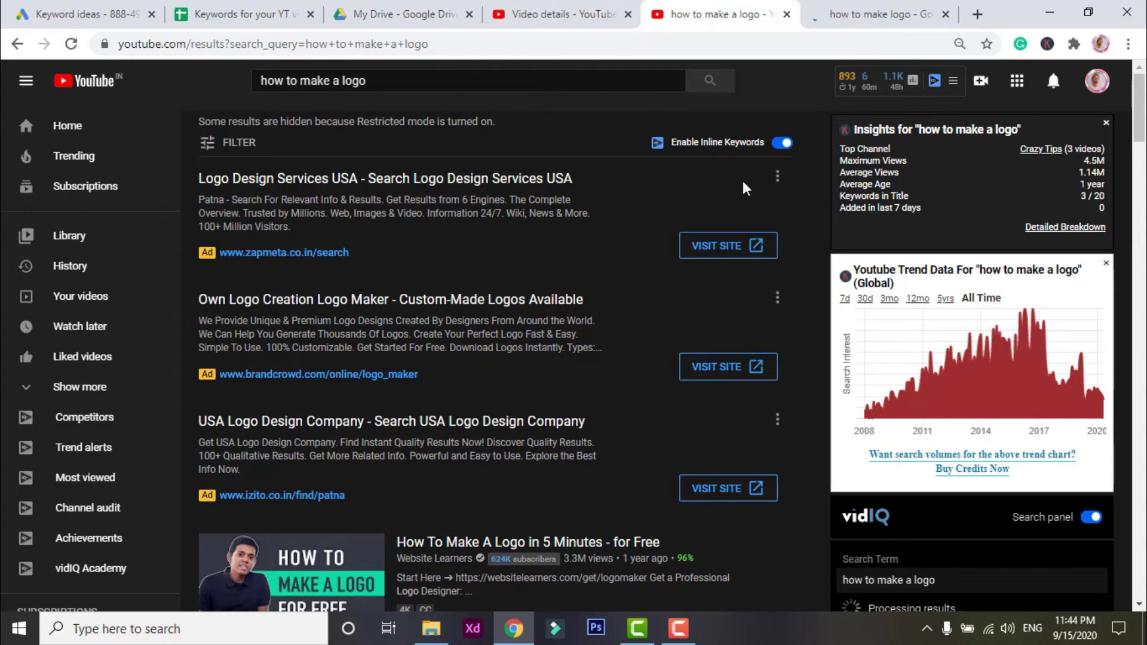
Step: Examine the vidIQ overall score, volume, competition and top related opportunities for "how to make a logo"
drag(1142, 123, 1143, 191)
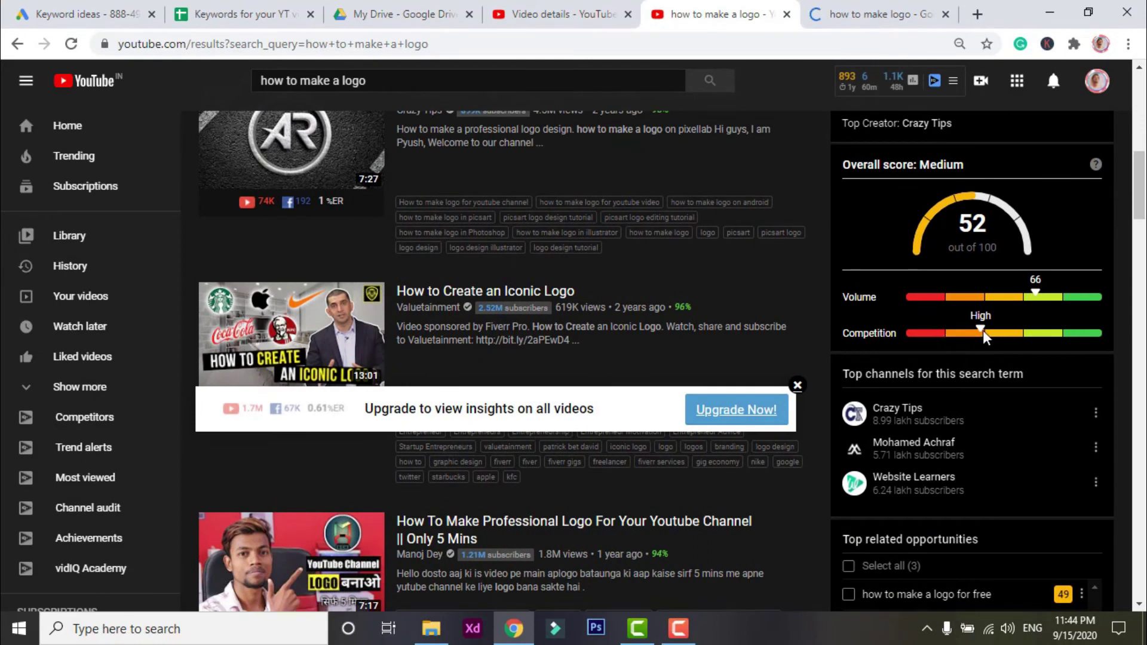
drag(1141, 186, 1145, 103)
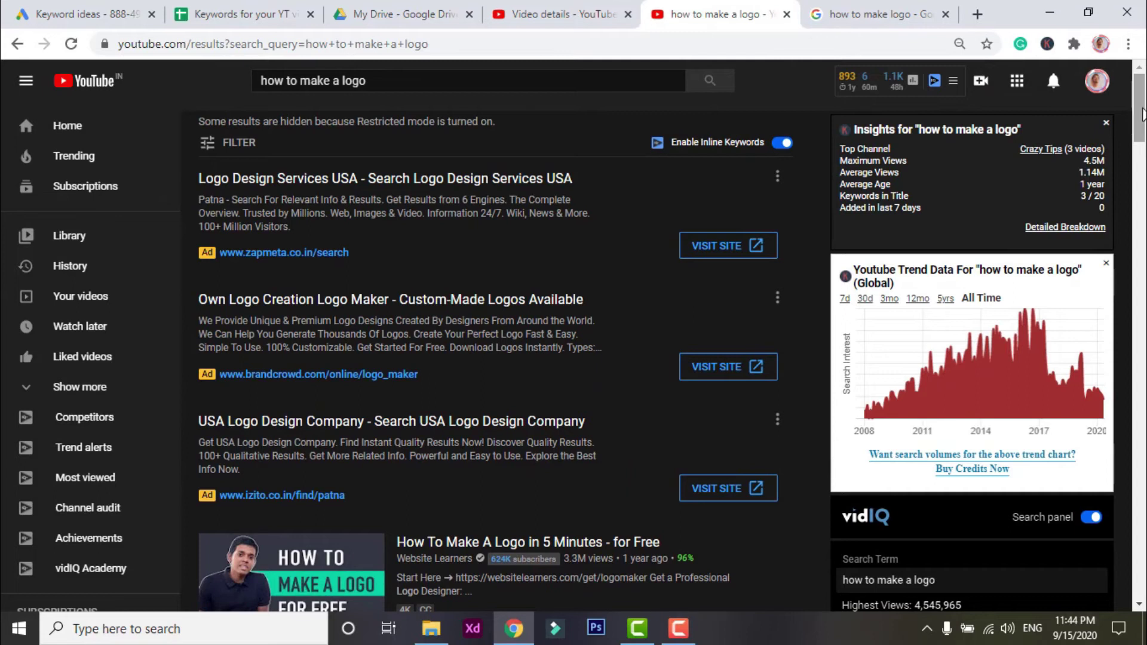
scroll(903, 332, down, 9)
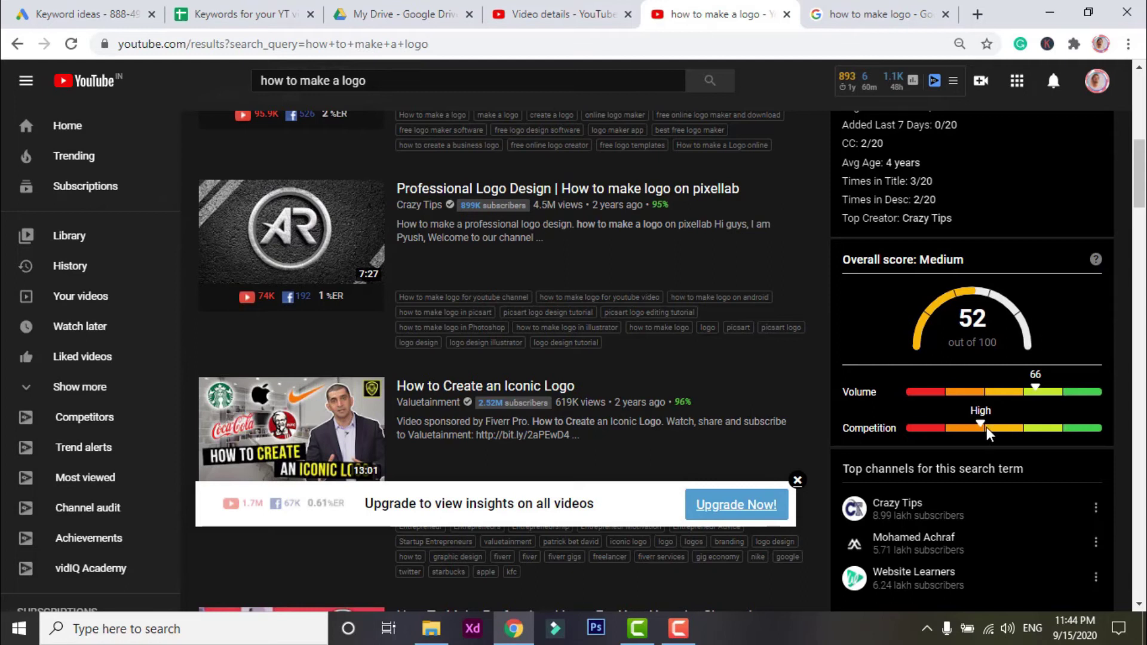
drag(1142, 199, 1141, 242)
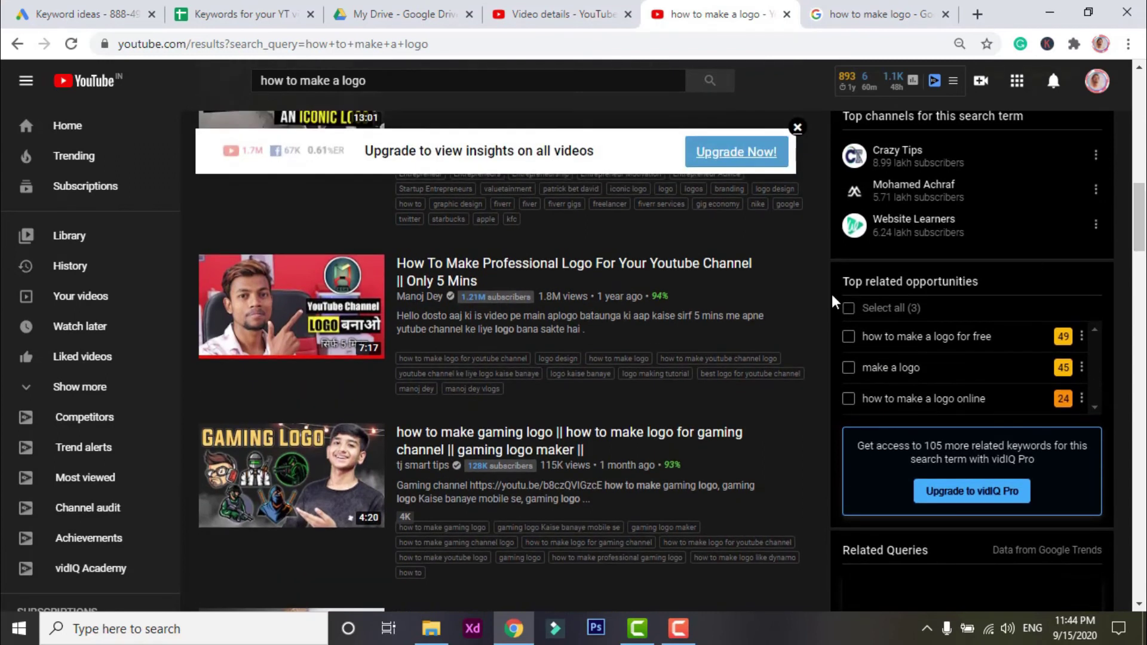
Step: Select all of vidIQ's top related opportunities and close the YouTube search results for "how to make a logo"
click(848, 309)
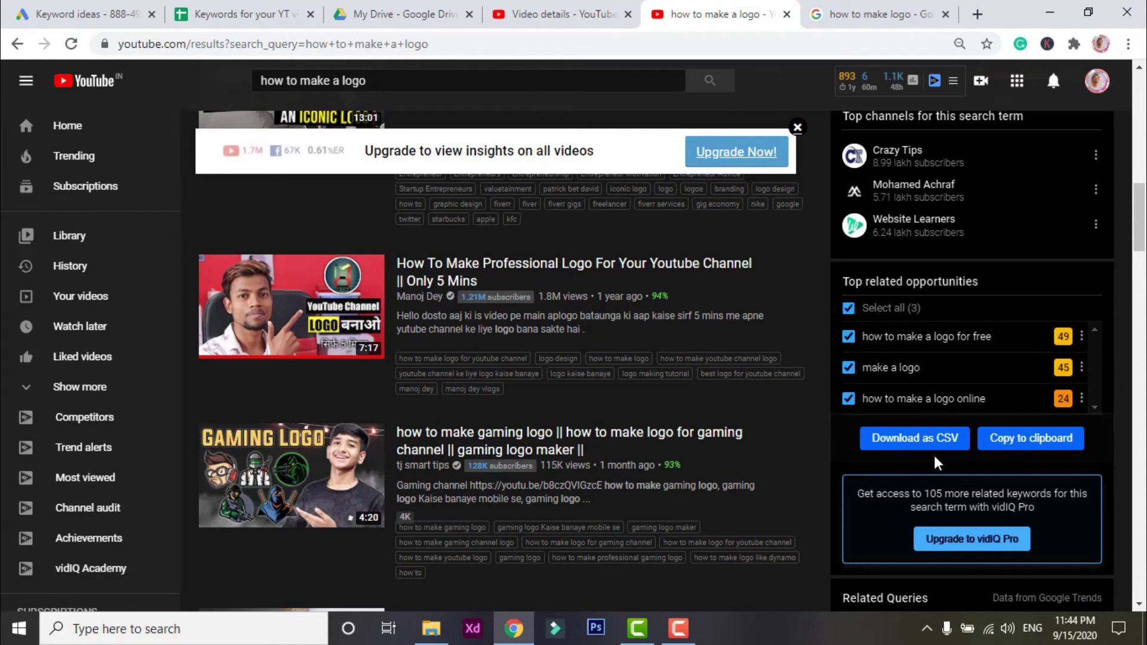
click(248, 2)
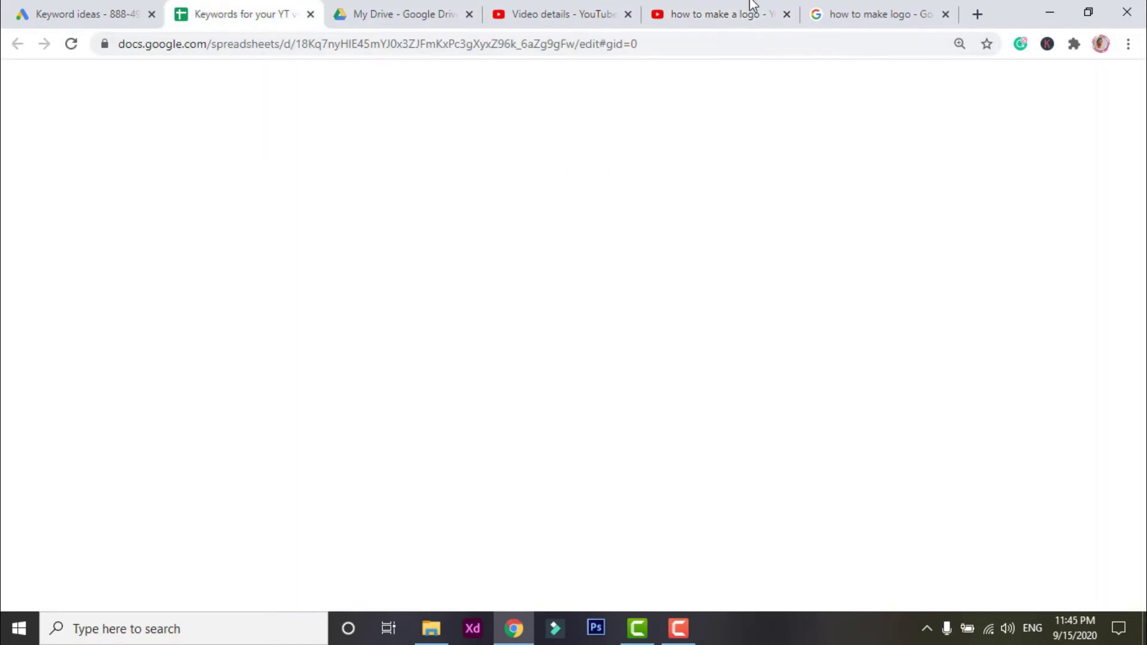
click(787, 15)
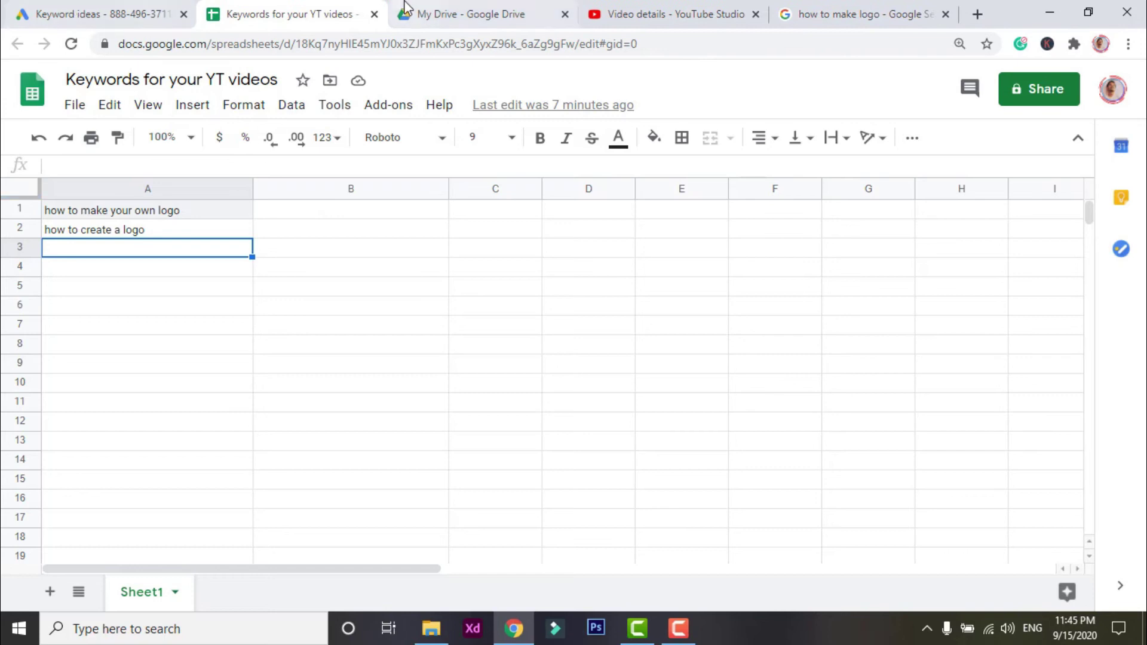
Step: Switch to the video's details in YouTube Studio and review its title and the two opening lines of the description
click(481, 9)
click(639, 21)
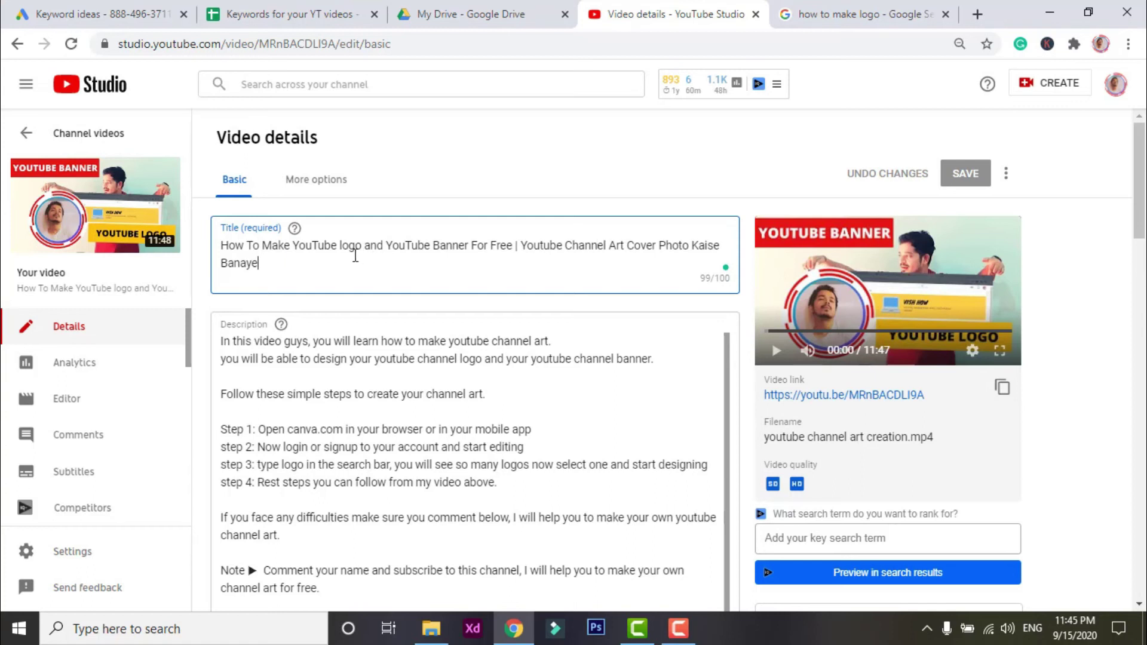
key(ctrl+a)
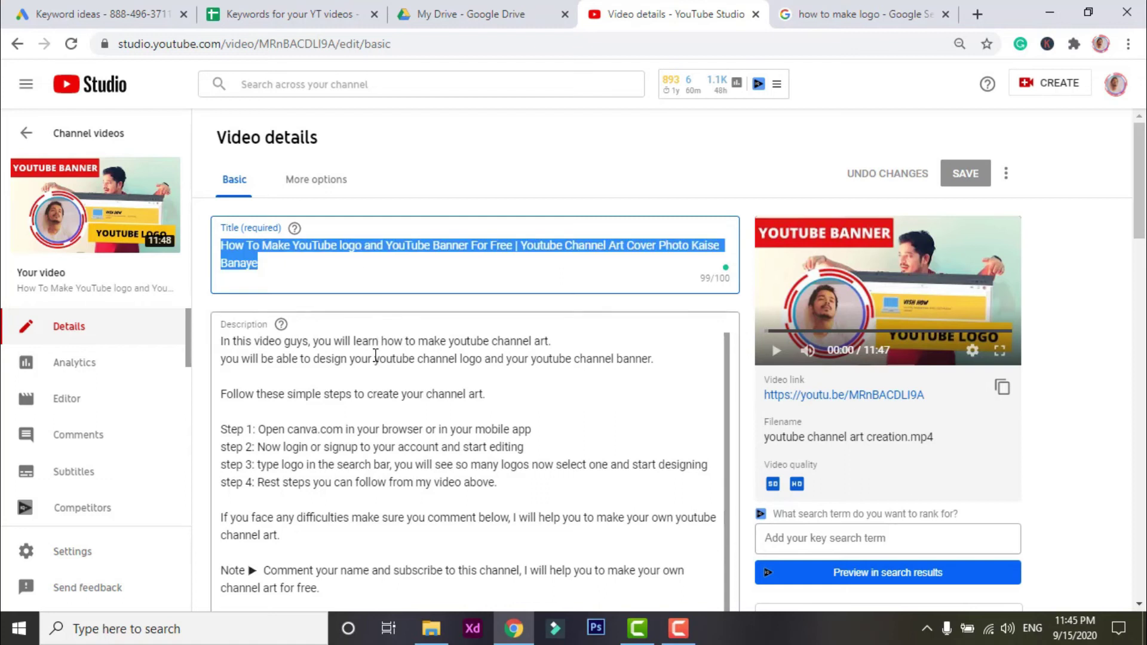
drag(223, 341, 611, 373)
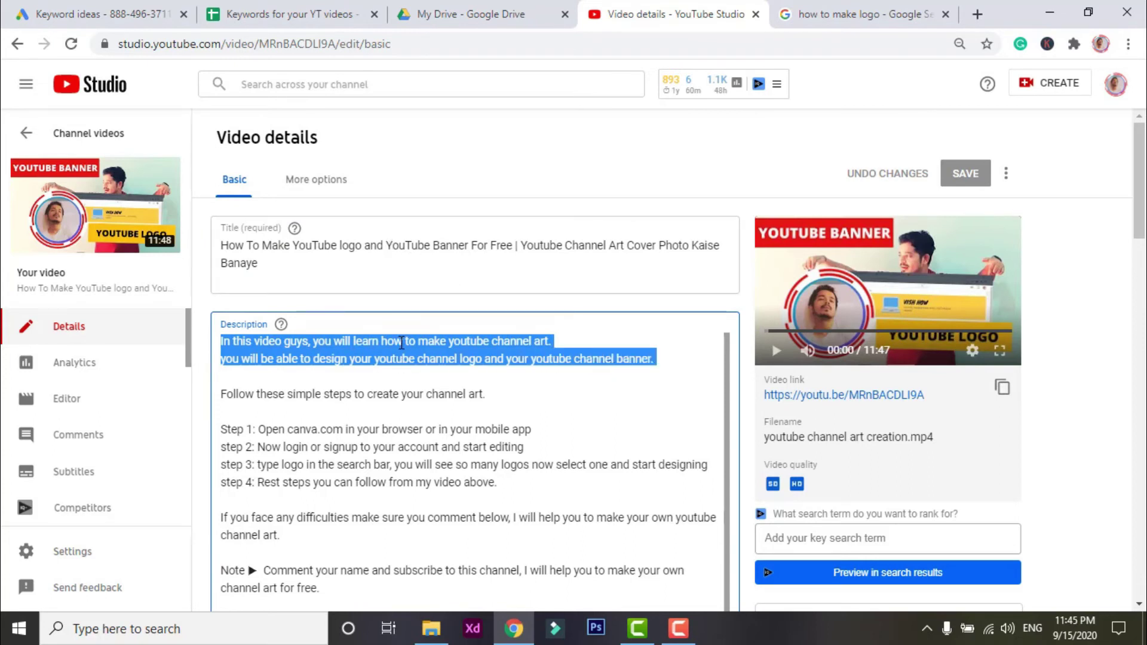
click(410, 377)
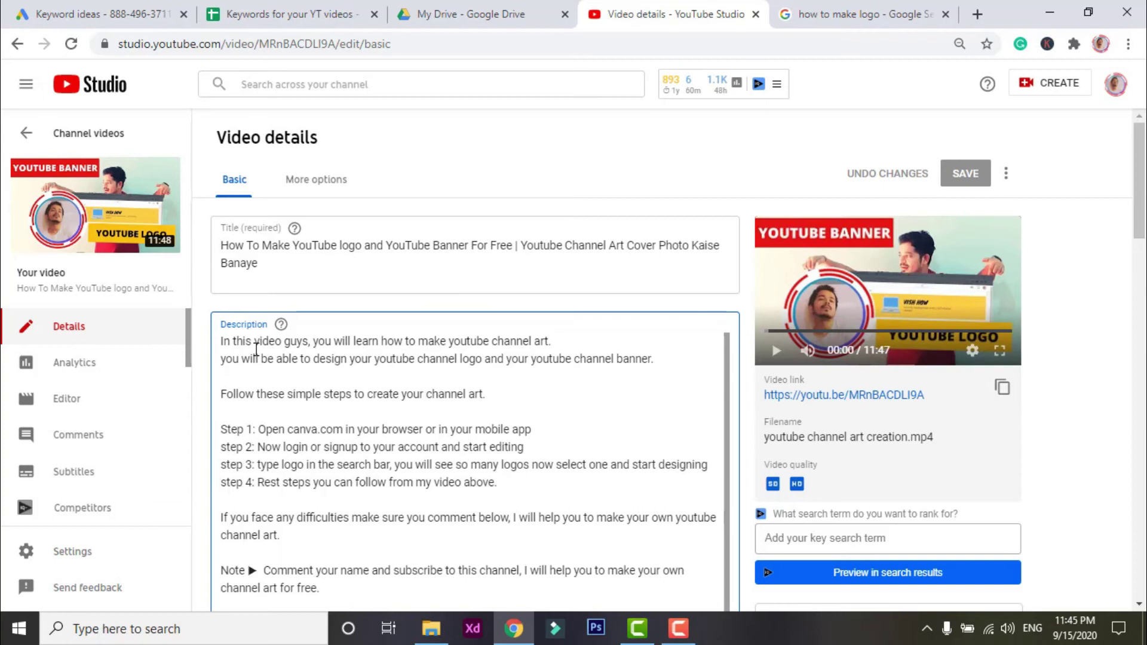
click(270, 375)
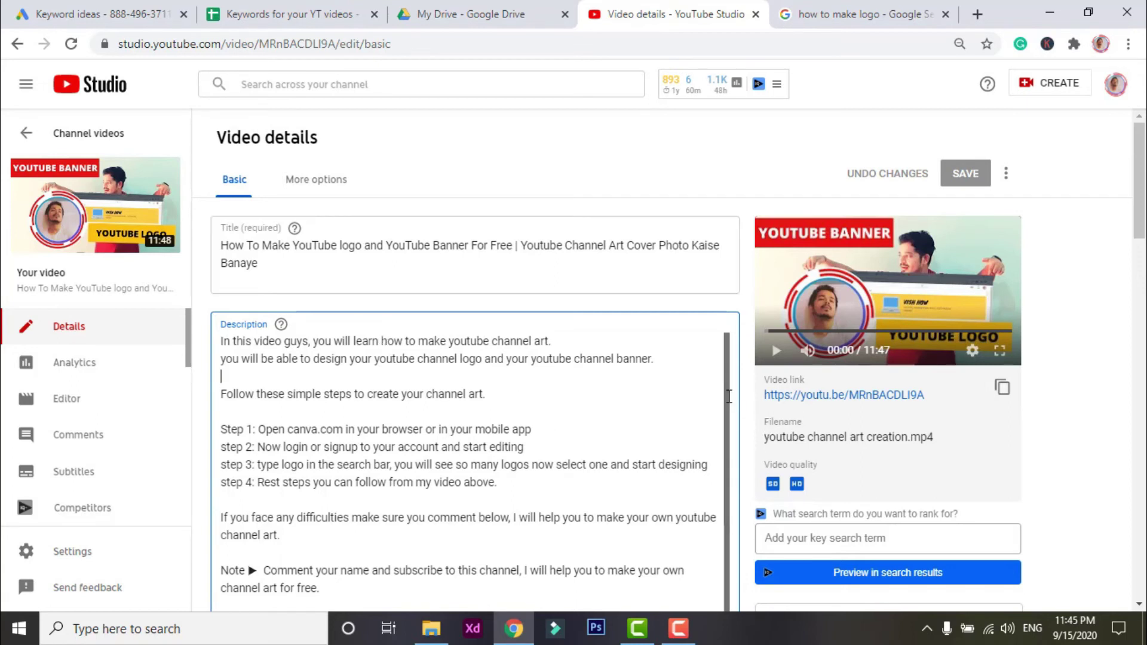
Step: Examine the four numbered how-to steps in the video description
scroll(729, 418, down, 1)
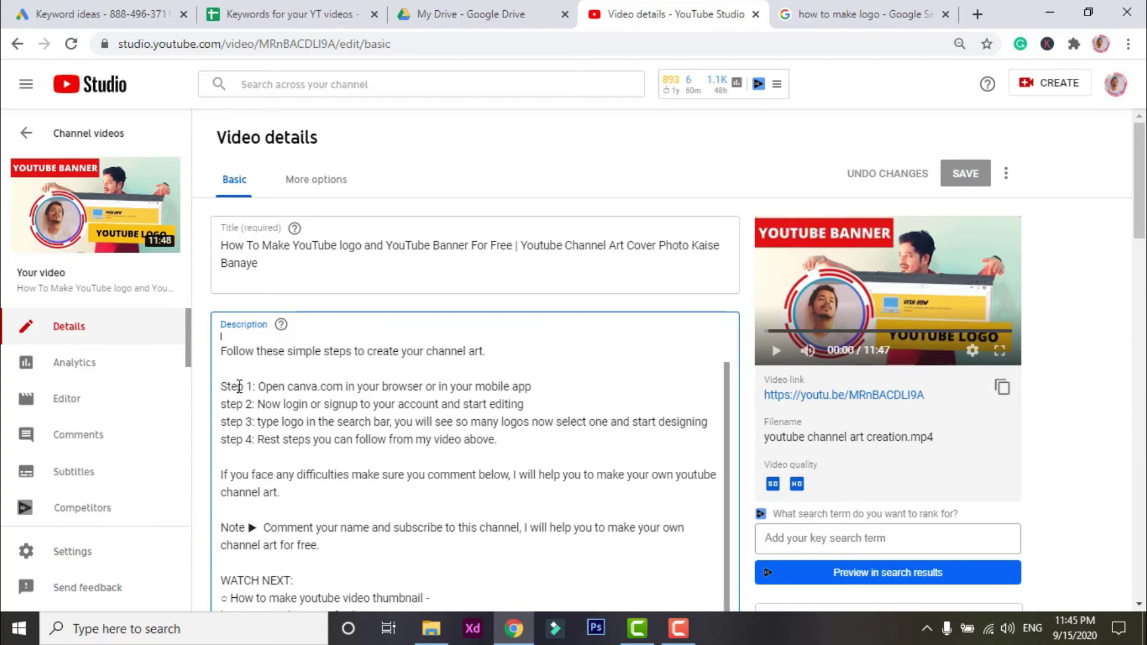
drag(222, 386, 526, 454)
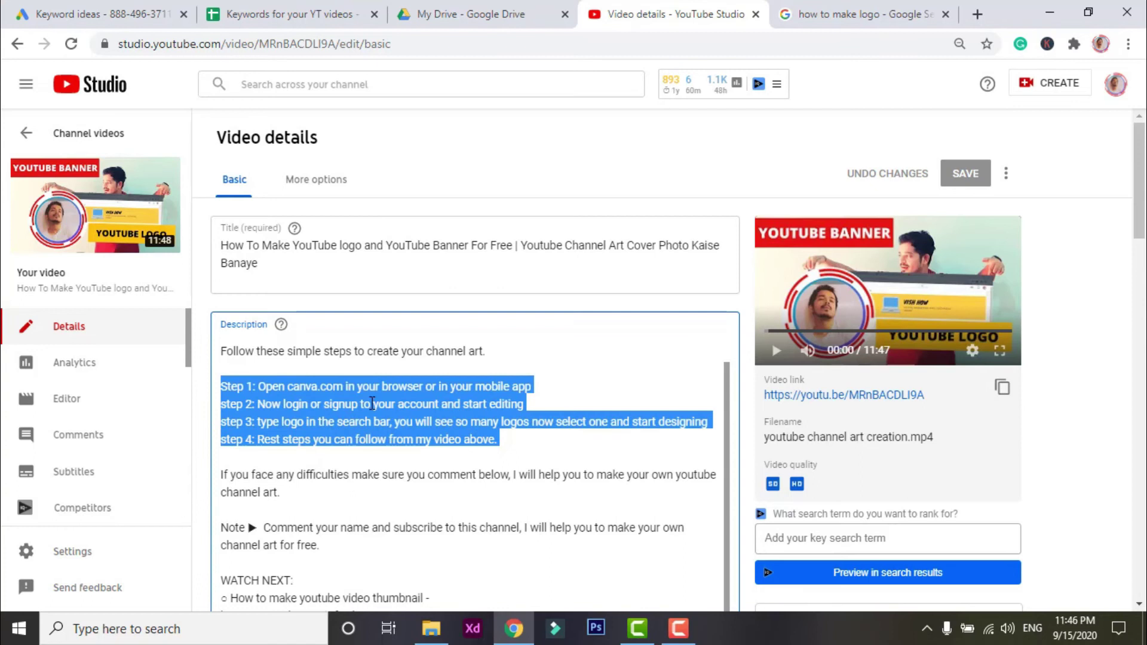
click(234, 366)
click(372, 407)
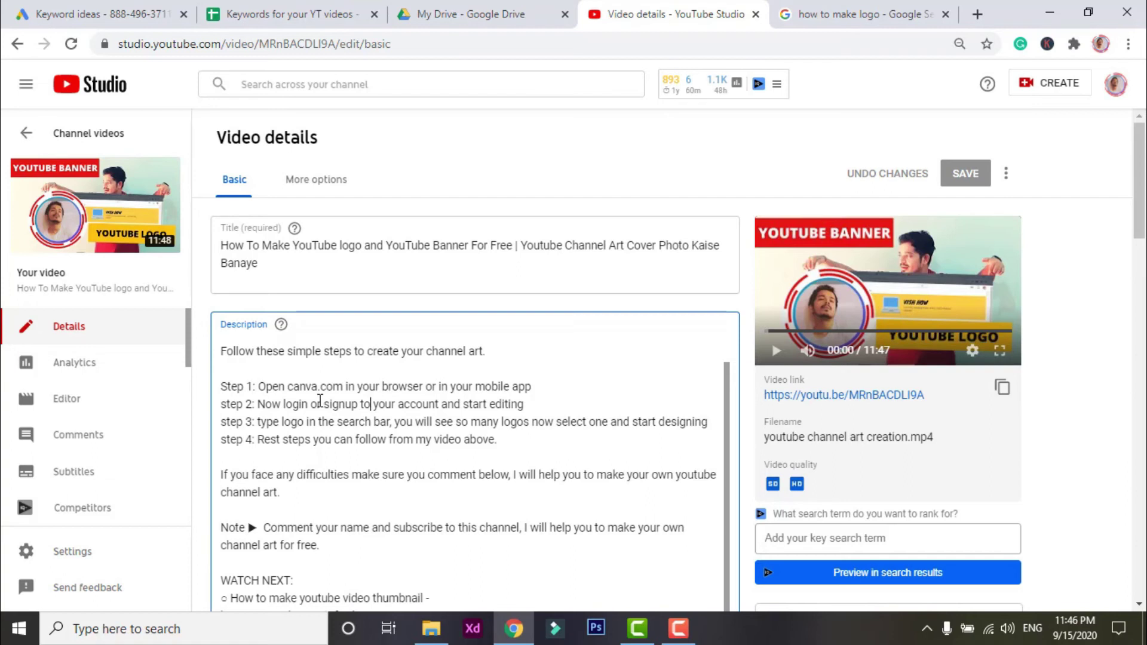
drag(317, 404, 368, 422)
scroll(726, 443, down, 1)
scroll(726, 442, down, 1)
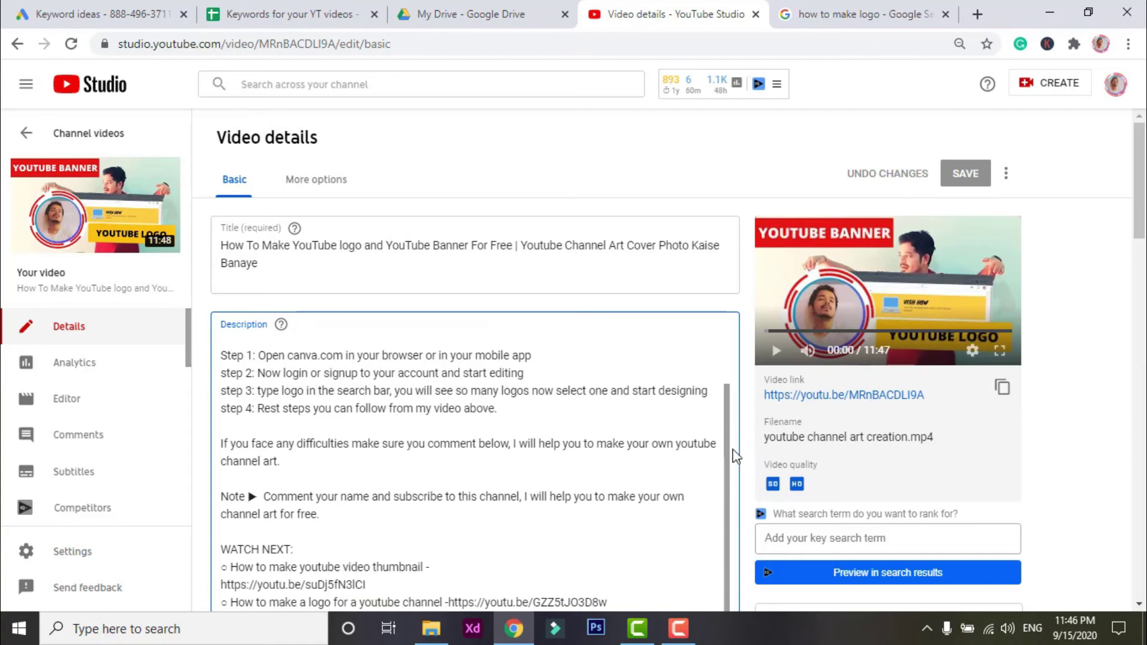
Step: Examine the "WATCH NEXT" section of the description with its links to related videos
scroll(737, 457, down, 3)
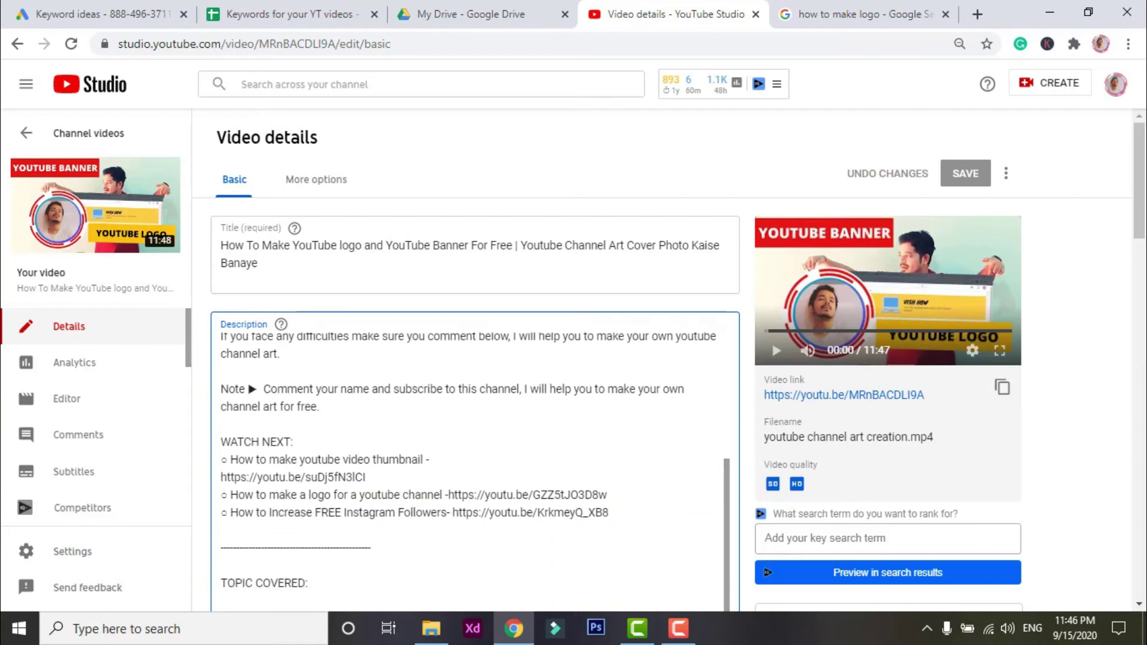
scroll(737, 457, down, 3)
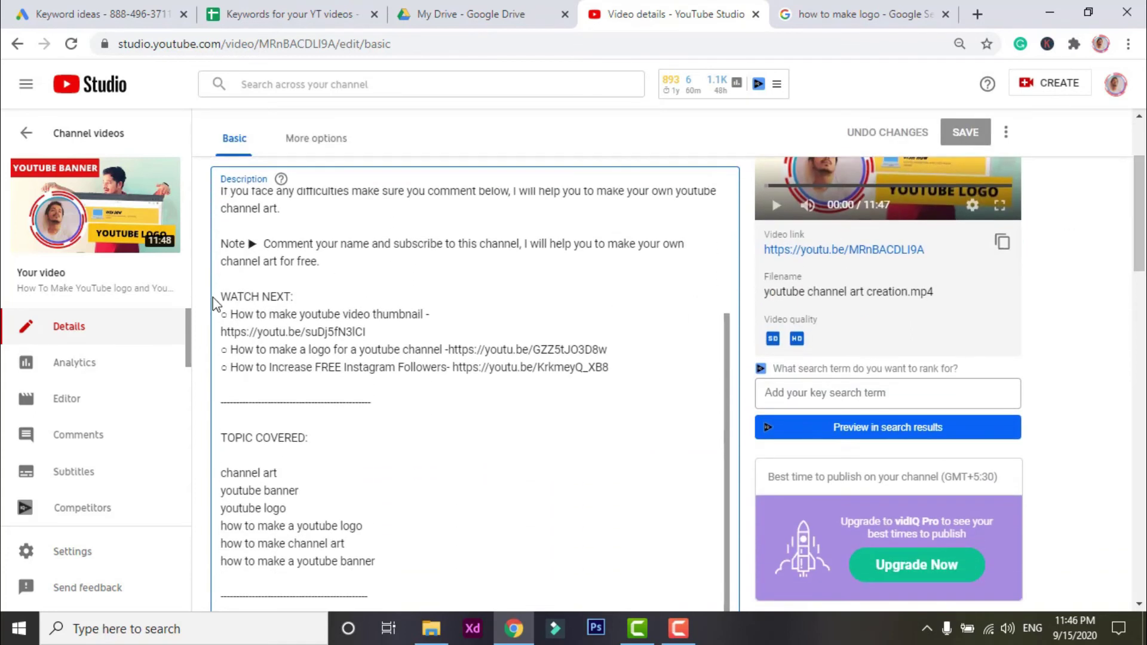
drag(221, 296, 610, 368)
click(403, 333)
drag(636, 368, 486, 341)
drag(279, 330, 230, 297)
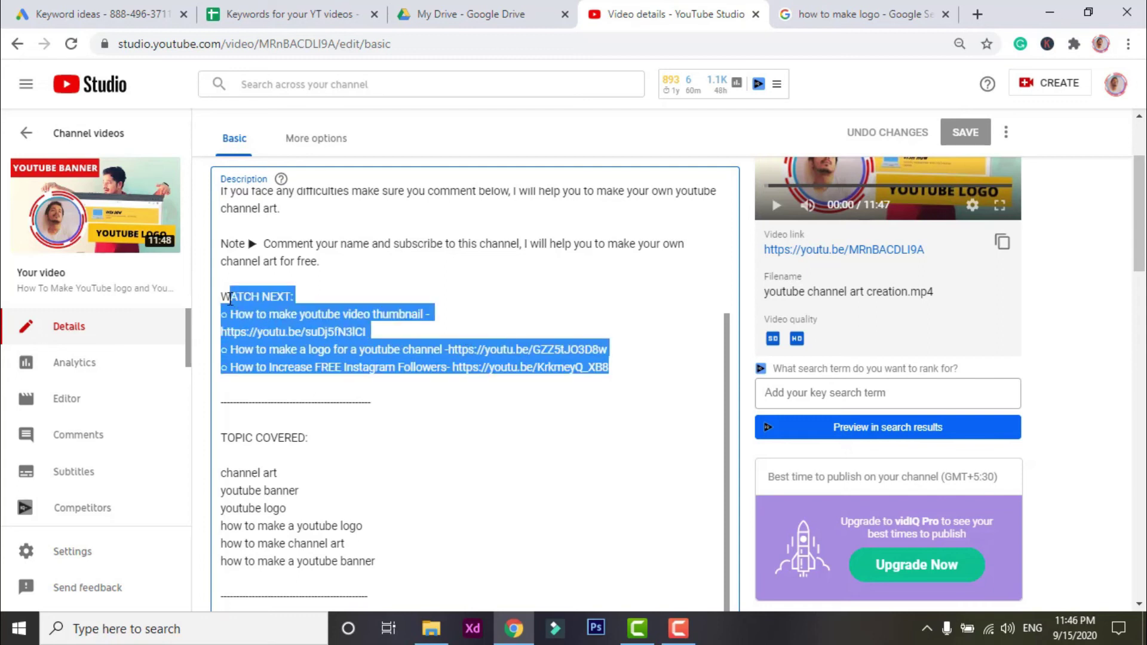
Step: Examine the "TOPIC COVERED" section and highlight its keyword list from "channel art" to "how to make a youtube banner"
drag(735, 387, 731, 439)
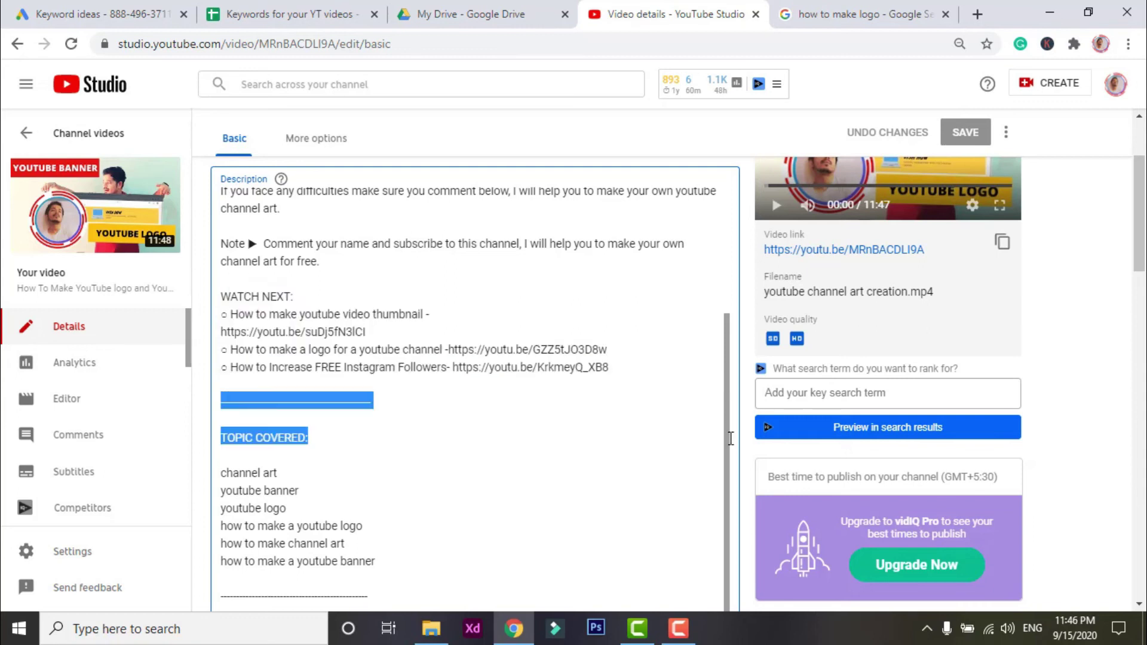
scroll(725, 509, down, 2)
scroll(725, 509, down, 1)
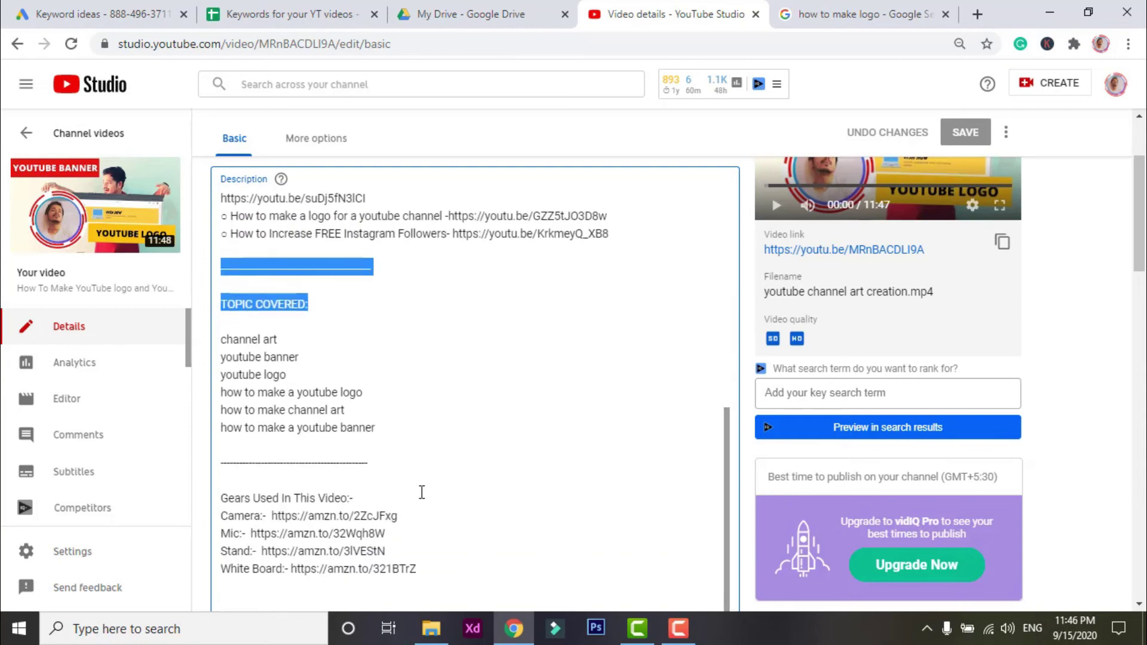
click(371, 417)
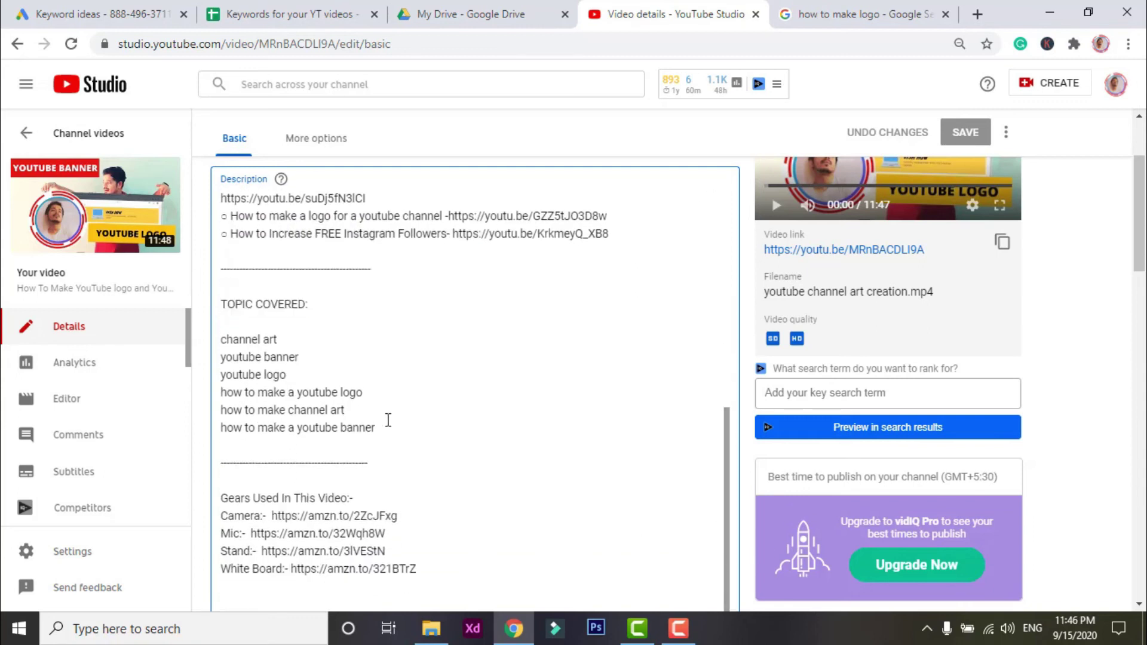
triple_click(233, 304)
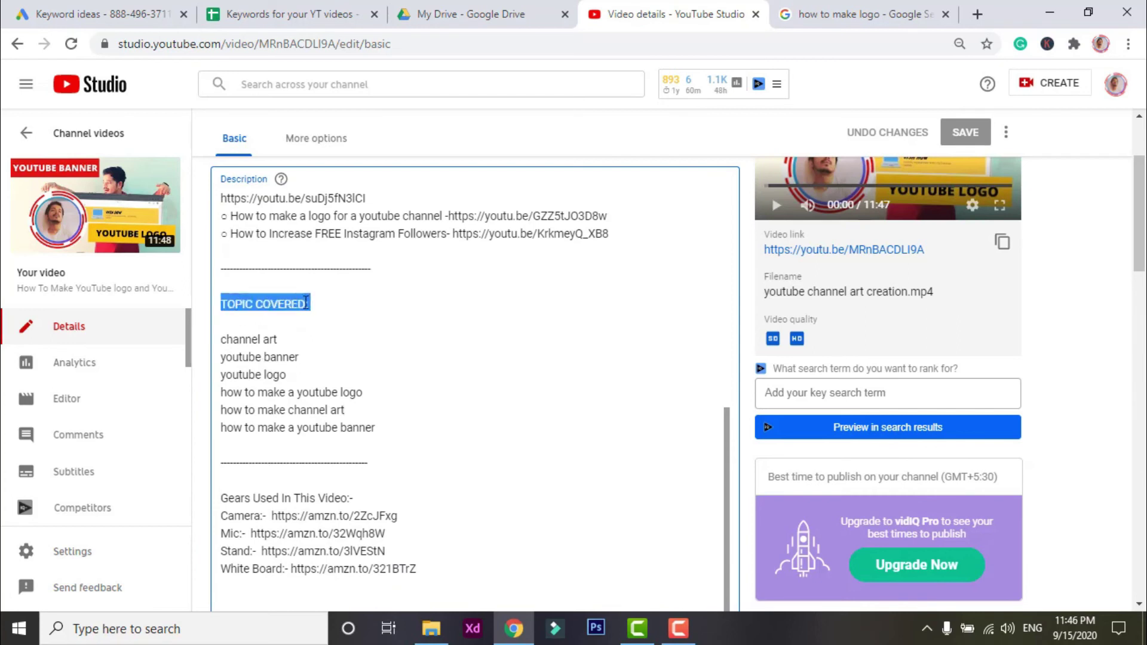
click(309, 309)
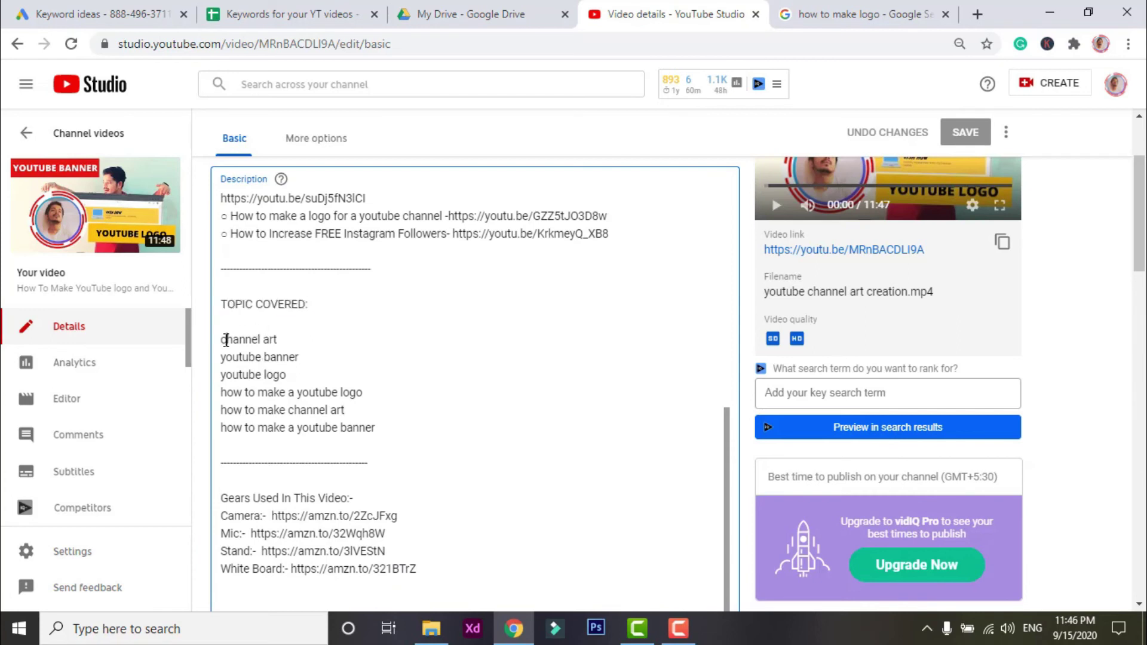
drag(226, 340, 255, 357)
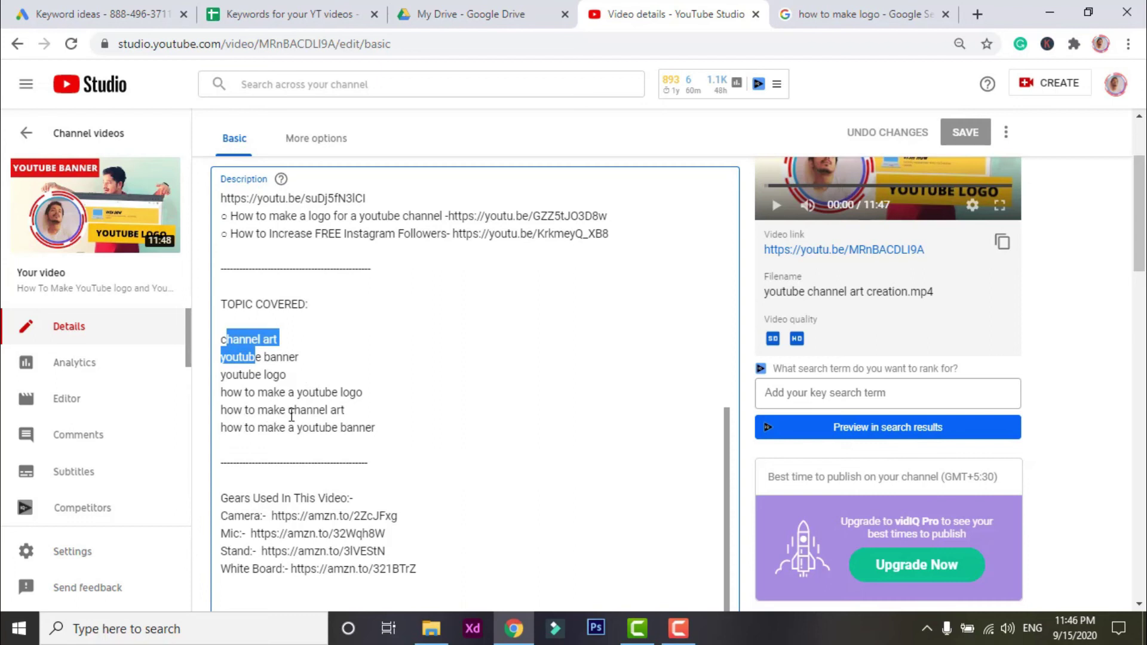
drag(379, 427, 224, 342)
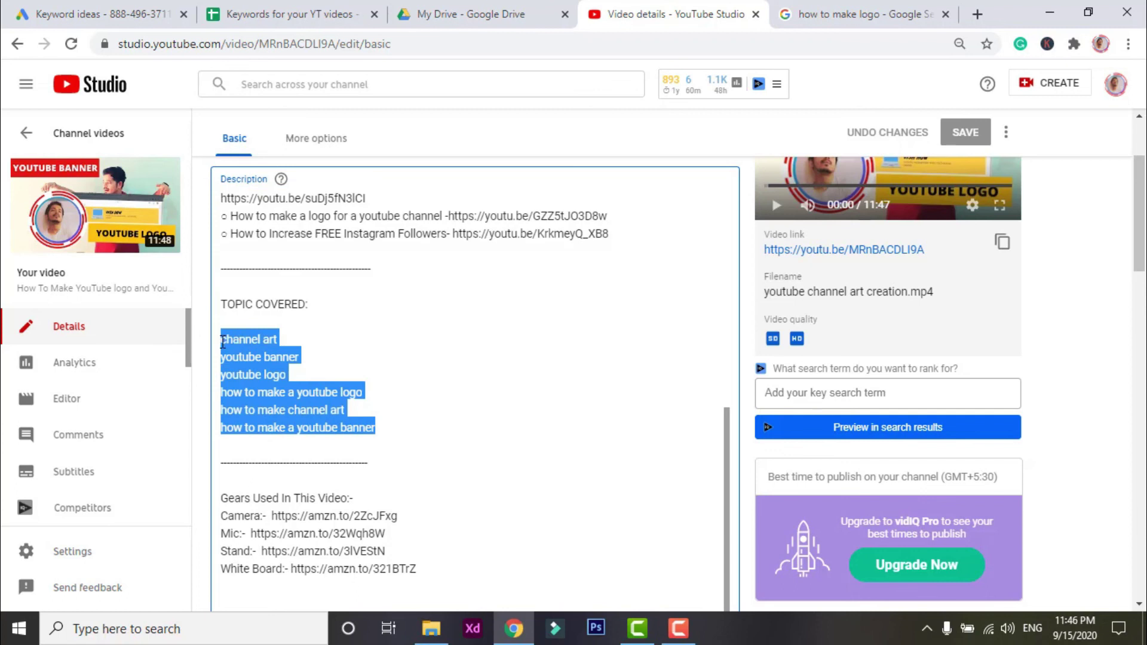
Step: Check the keyword column in the spreadsheet against the topic keywords in the YouTube Studio description
click(244, 19)
drag(73, 266, 97, 442)
click(651, 10)
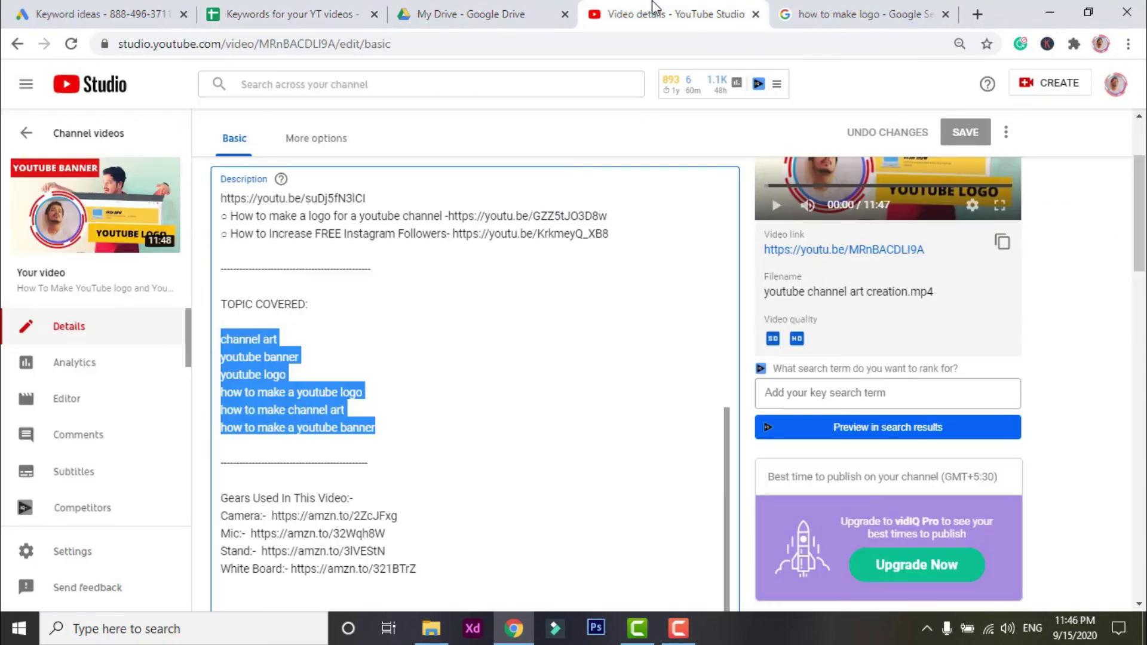
click(283, 365)
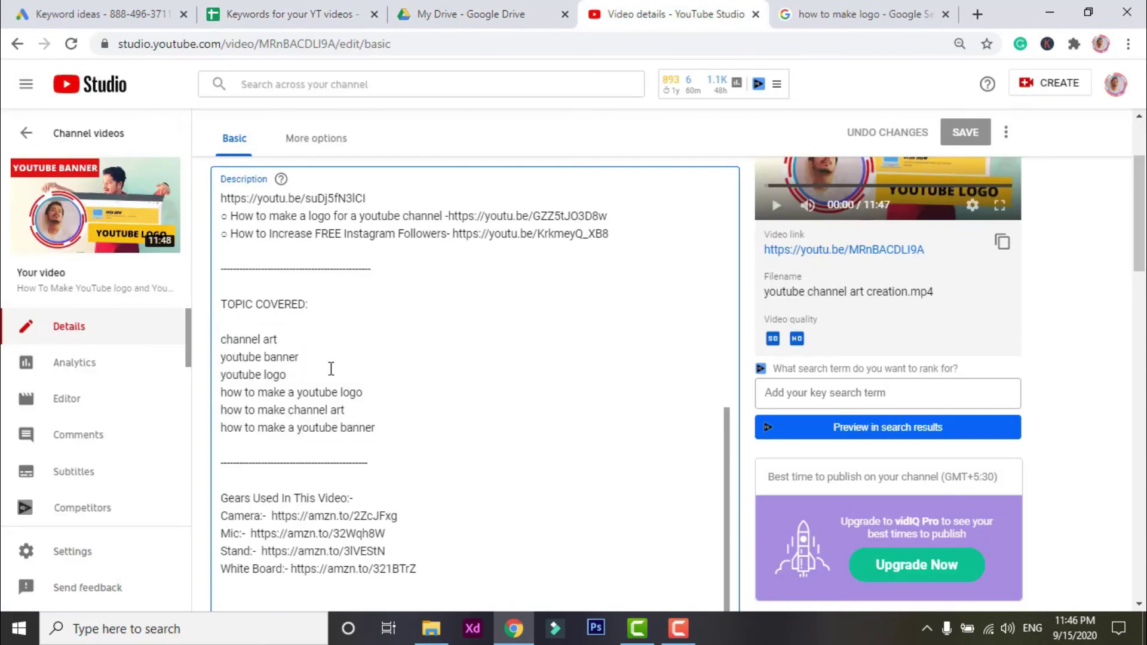